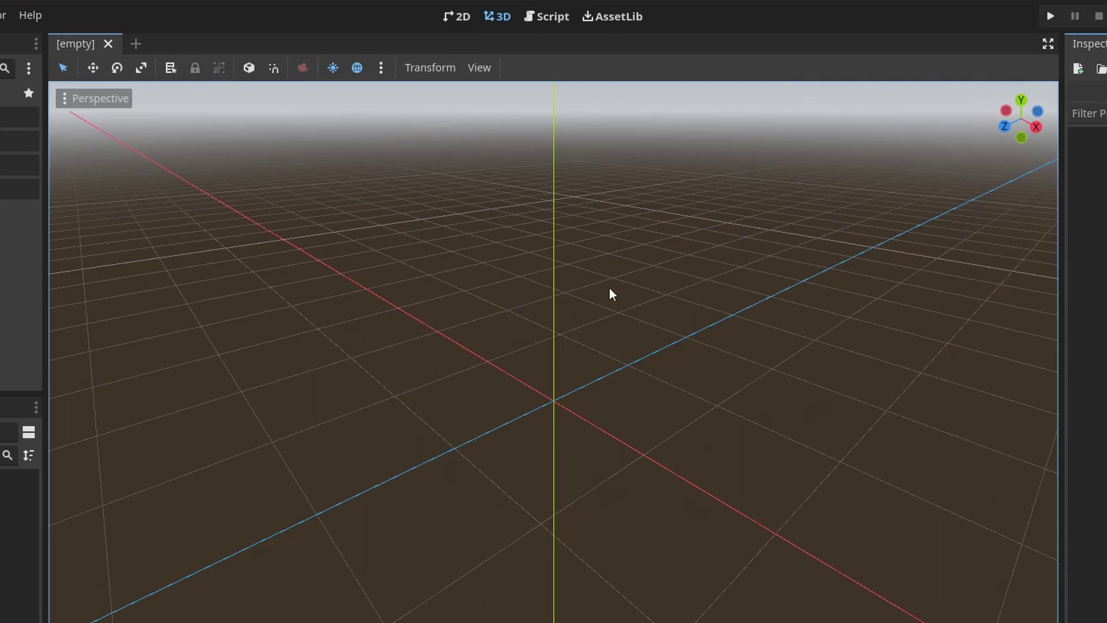
Switch to the 3D workspace, orbit and tilt the view, then return to 2D
{"action": "left_click", "coordinate": [458, 19]}
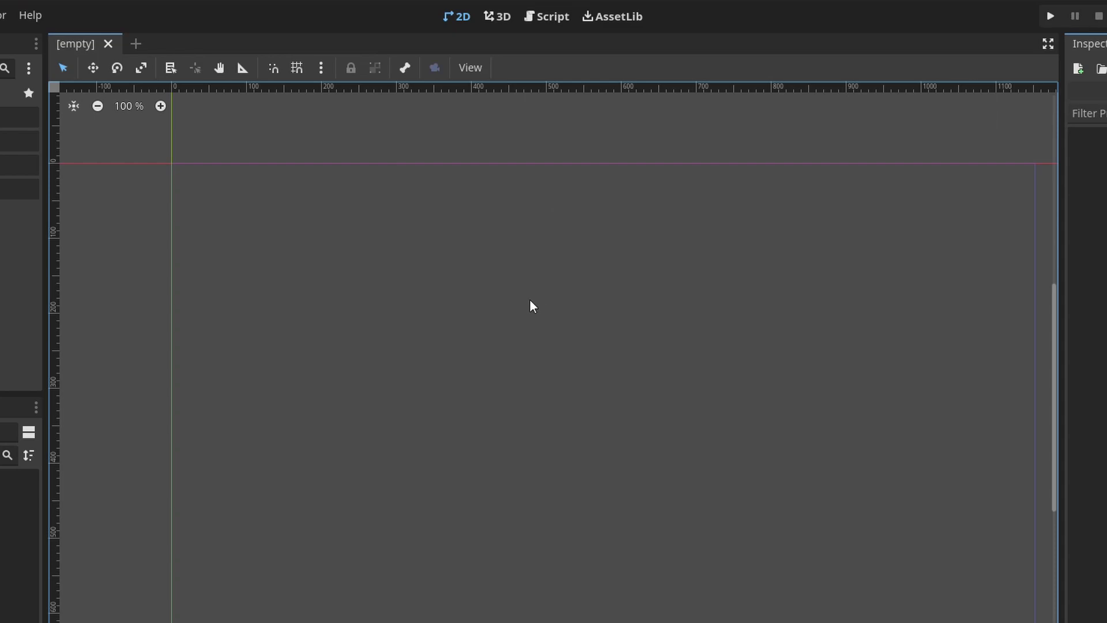
{"action": "left_click", "coordinate": [497, 22]}
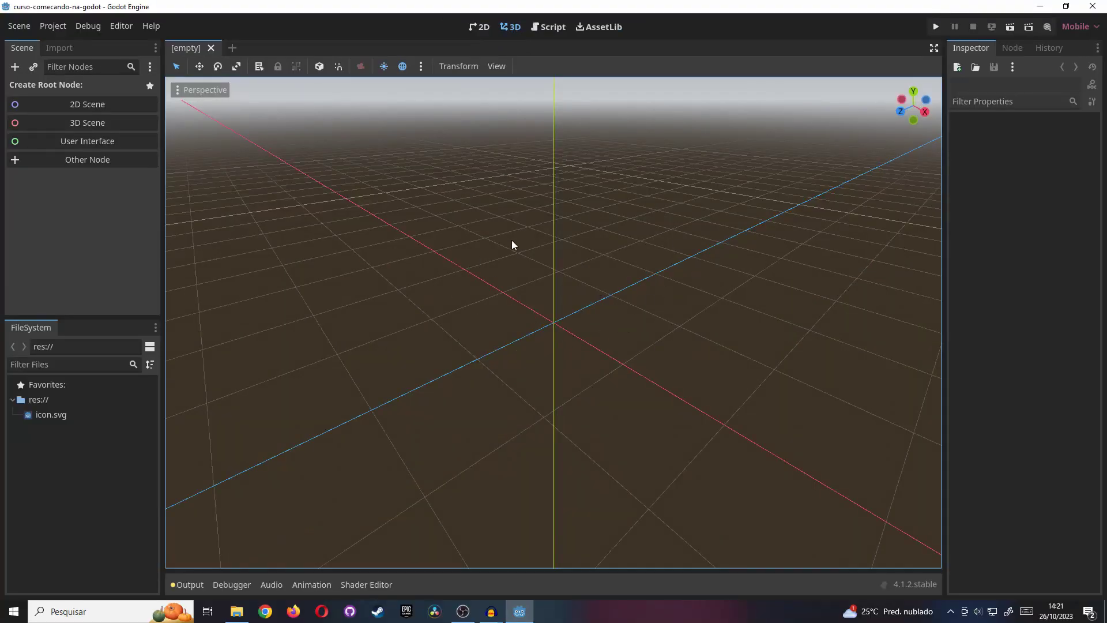
{"action": "middle_click_drag", "start_coordinate": [550, 342], "coordinate": [581, 349]}
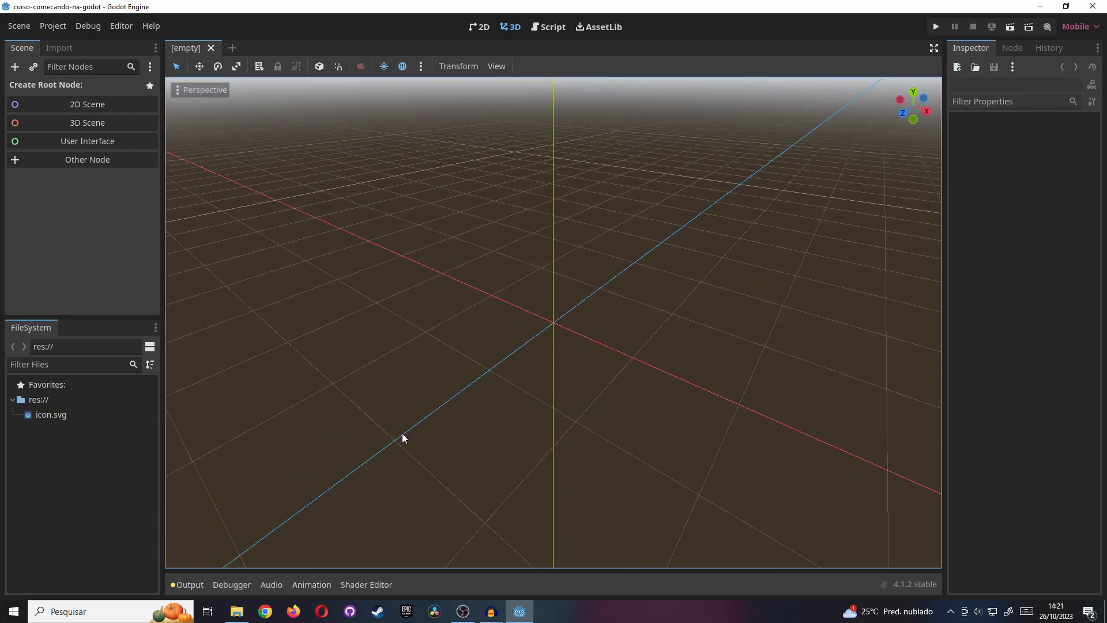
{"action": "mouse_move", "coordinate": [605, 388]}
{"action": "middle_mouse_down"}
{"action": "mouse_move", "coordinate": [507, 244]}
{"action": "mouse_move", "coordinate": [284, 383]}
{"action": "mouse_move", "coordinate": [575, 417]}
{"action": "mouse_move", "coordinate": [510, 410]}
{"action": "mouse_move", "coordinate": [575, 390]}
{"action": "middle_mouse_up"}
{"action": "left_click", "coordinate": [482, 29]}
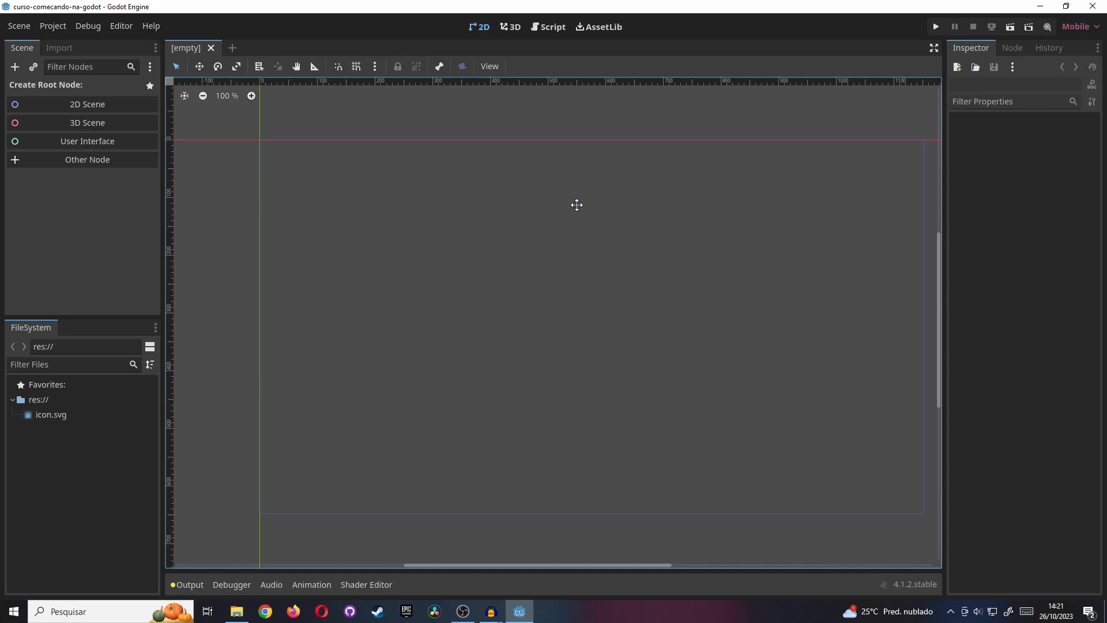
Pan the 2D canvas past the scene frame and back to the origin lines
{"action": "middle_click_drag", "start_coordinate": [577, 205], "coordinate": [267, 195]}
{"action": "mouse_move", "coordinate": [595, 264]}
{"action": "middle_mouse_down"}
{"action": "mouse_move", "coordinate": [350, 257]}
{"action": "mouse_move", "coordinate": [482, 292]}
{"action": "middle_mouse_up"}
{"action": "middle_click_drag", "start_coordinate": [381, 301], "coordinate": [627, 306]}
{"action": "mouse_move", "coordinate": [403, 318]}
{"action": "middle_mouse_down"}
{"action": "mouse_move", "coordinate": [801, 413]}
{"action": "mouse_move", "coordinate": [495, 375]}
{"action": "middle_mouse_up"}
{"action": "mouse_move", "coordinate": [655, 384]}
{"action": "middle_mouse_down"}
{"action": "mouse_move", "coordinate": [450, 346]}
{"action": "mouse_move", "coordinate": [479, 271]}
{"action": "mouse_move", "coordinate": [482, 289]}
{"action": "middle_mouse_up"}
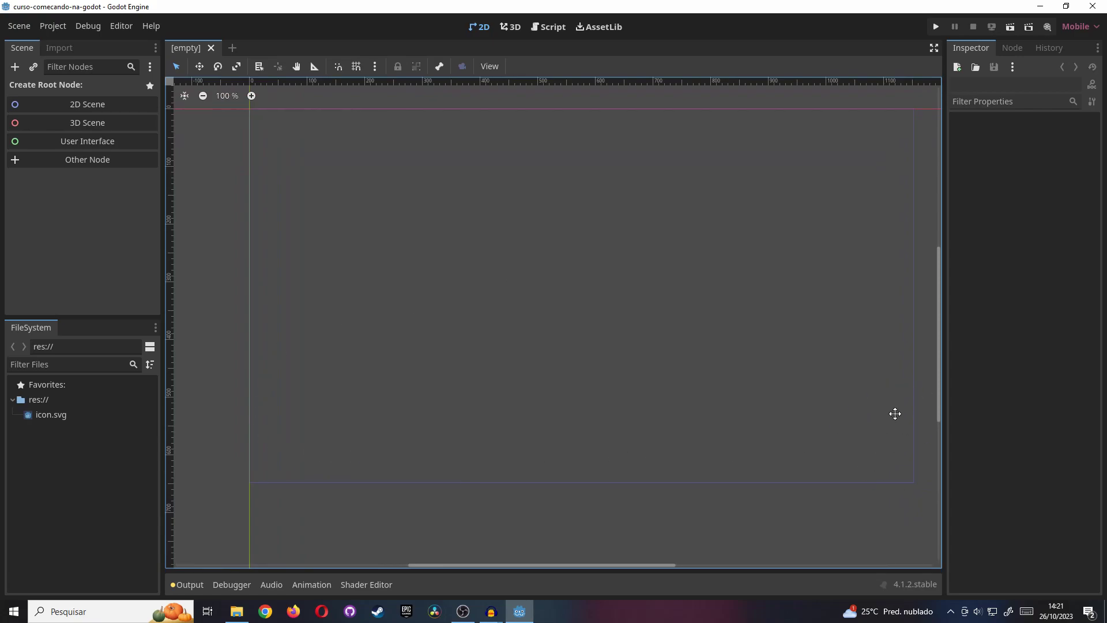
{"action": "middle_click_drag", "start_coordinate": [895, 416], "coordinate": [426, 423]}
{"action": "middle_click_drag", "start_coordinate": [727, 415], "coordinate": [369, 394]}
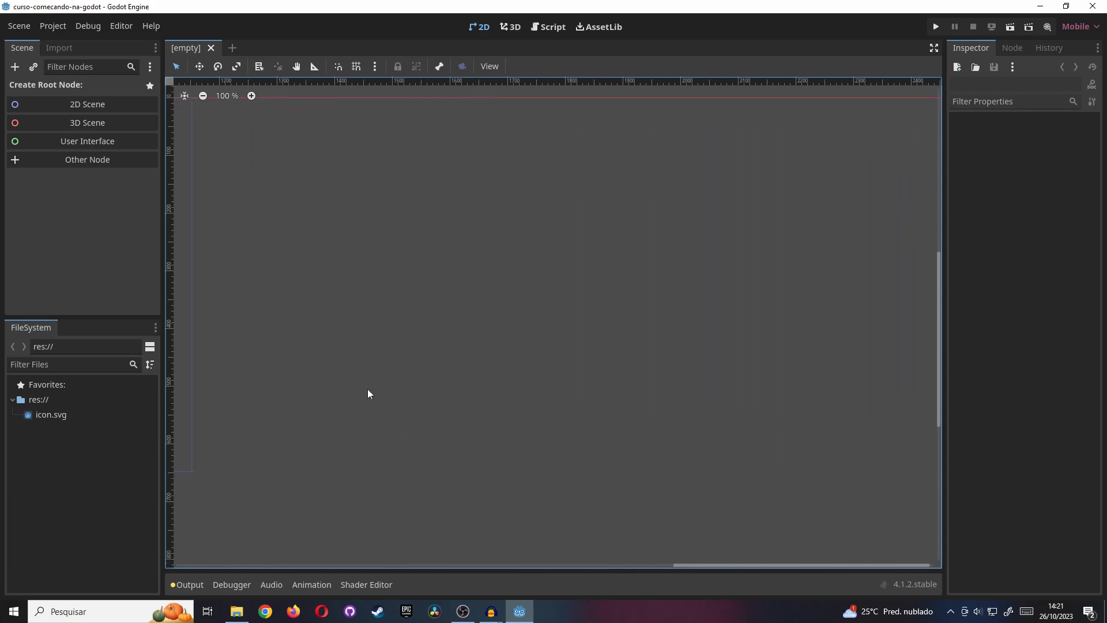
{"action": "mouse_move", "coordinate": [239, 400]}
{"action": "middle_mouse_down"}
{"action": "mouse_move", "coordinate": [624, 395]}
{"action": "mouse_move", "coordinate": [566, 394]}
{"action": "middle_mouse_up"}
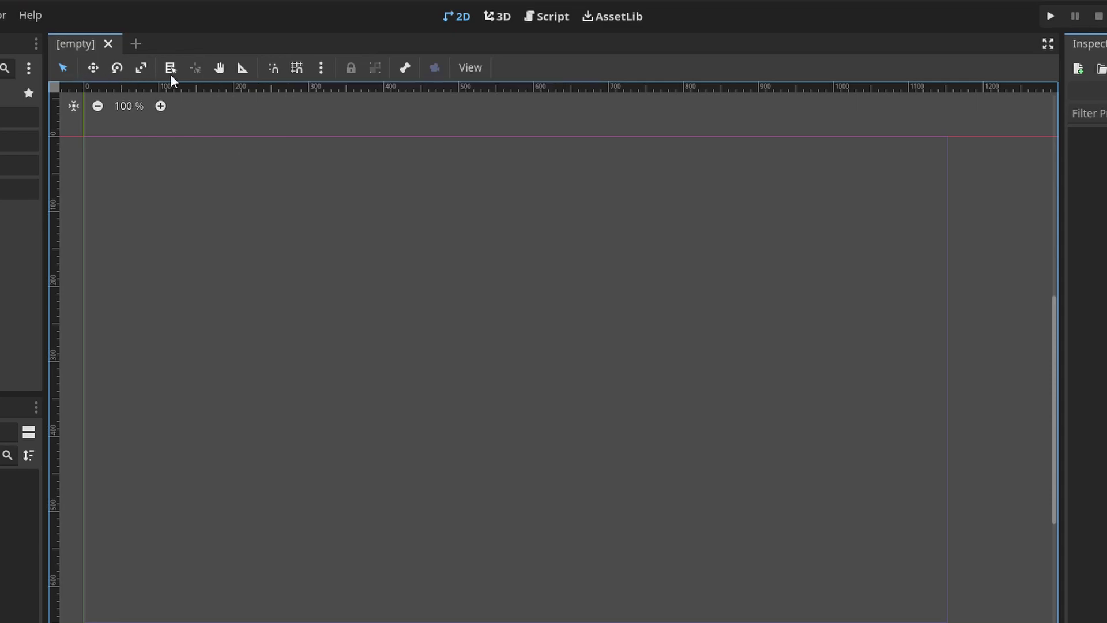
Pan the canvas in Pan Mode, return to Select Mode, then tilt the 3D view
{"action": "left_click", "coordinate": [219, 69]}
{"action": "left_click_drag", "start_coordinate": [732, 373], "coordinate": [485, 358]}
{"action": "mouse_move", "coordinate": [867, 379]}
{"action": "left_mouse_down"}
{"action": "mouse_move", "coordinate": [418, 365]}
{"action": "mouse_move", "coordinate": [574, 400]}
{"action": "left_mouse_up"}
{"action": "left_click_drag", "start_coordinate": [294, 403], "coordinate": [606, 397]}
{"action": "mouse_move", "coordinate": [360, 410]}
{"action": "left_mouse_down"}
{"action": "mouse_move", "coordinate": [580, 403]}
{"action": "mouse_move", "coordinate": [383, 408]}
{"action": "left_mouse_up"}
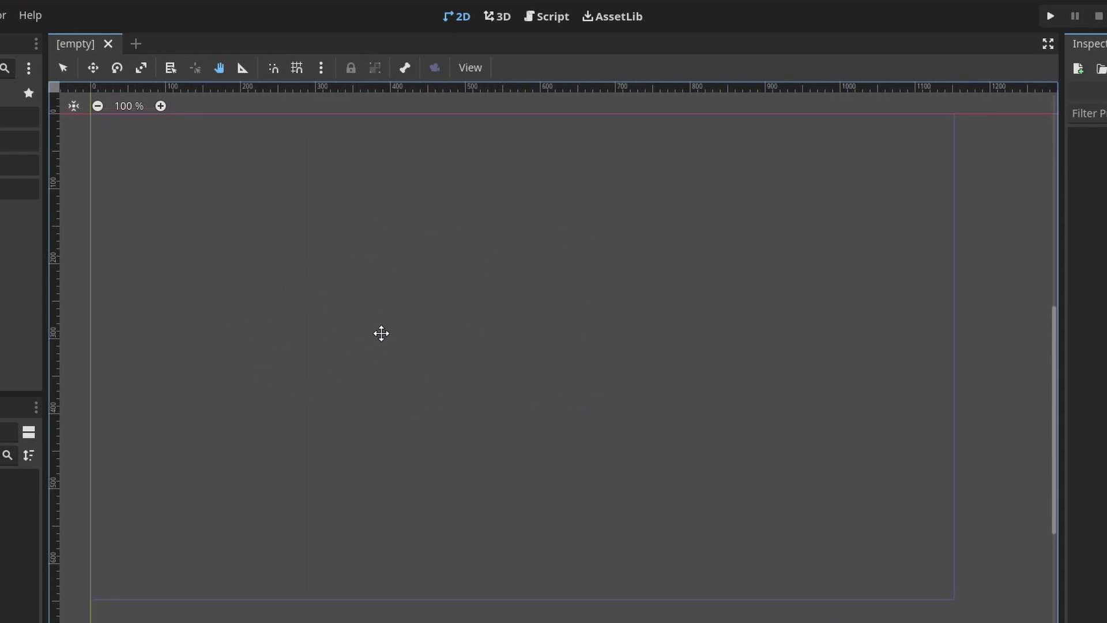
{"action": "left_click", "coordinate": [61, 71]}
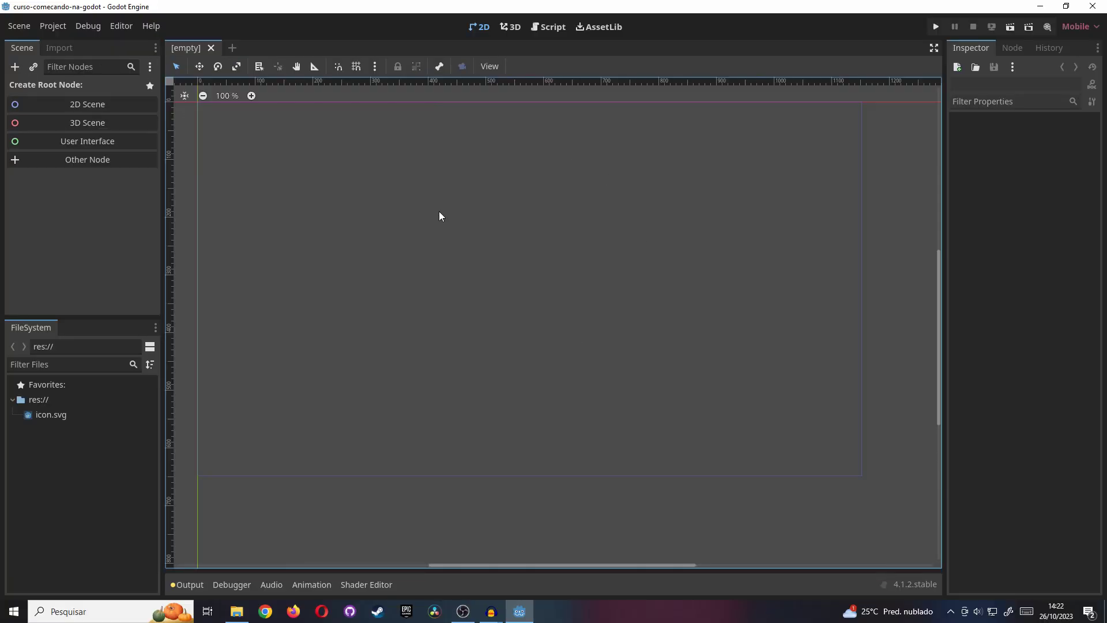
{"action": "left_click", "coordinate": [517, 29]}
{"action": "mouse_move", "coordinate": [653, 283]}
{"action": "middle_mouse_down"}
{"action": "mouse_move", "coordinate": [635, 216]}
{"action": "mouse_move", "coordinate": [402, 293]}
{"action": "mouse_move", "coordinate": [413, 361]}
{"action": "mouse_move", "coordinate": [668, 317]}
{"action": "mouse_move", "coordinate": [409, 294]}
{"action": "mouse_move", "coordinate": [592, 241]}
{"action": "mouse_move", "coordinate": [373, 266]}
{"action": "mouse_move", "coordinate": [577, 295]}
{"action": "mouse_move", "coordinate": [393, 296]}
{"action": "mouse_move", "coordinate": [602, 335]}
{"action": "mouse_move", "coordinate": [428, 321]}
{"action": "mouse_move", "coordinate": [669, 295]}
{"action": "mouse_move", "coordinate": [702, 309]}
{"action": "mouse_move", "coordinate": [838, 320]}
{"action": "middle_mouse_up"}
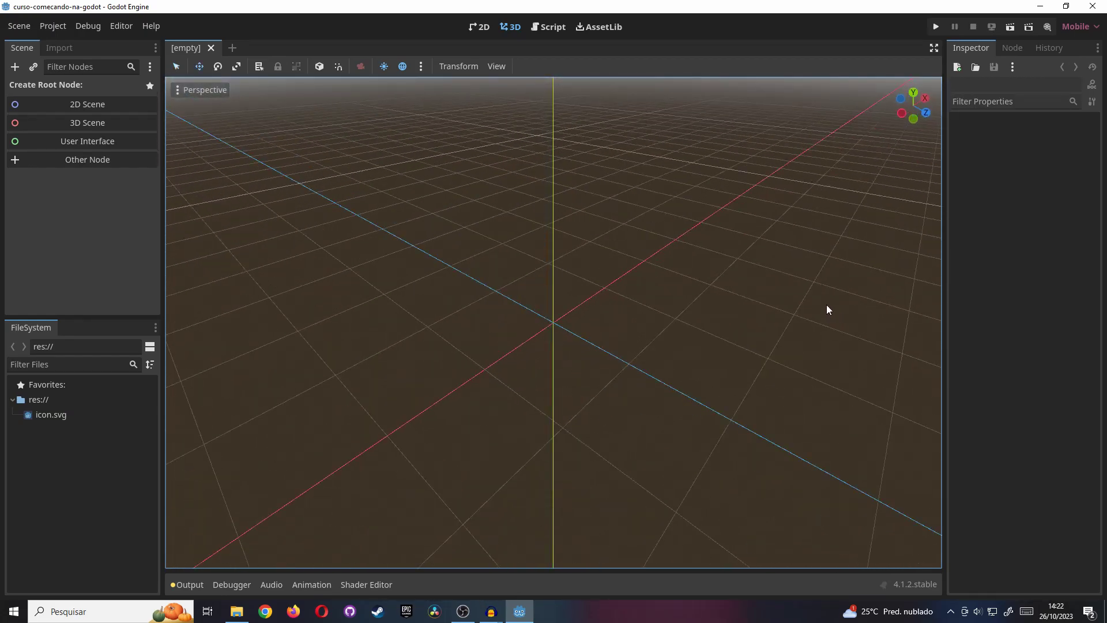
Flip between the 2D and 3D workspaces several times, finishing on 2D
{"action": "left_click", "coordinate": [483, 28]}
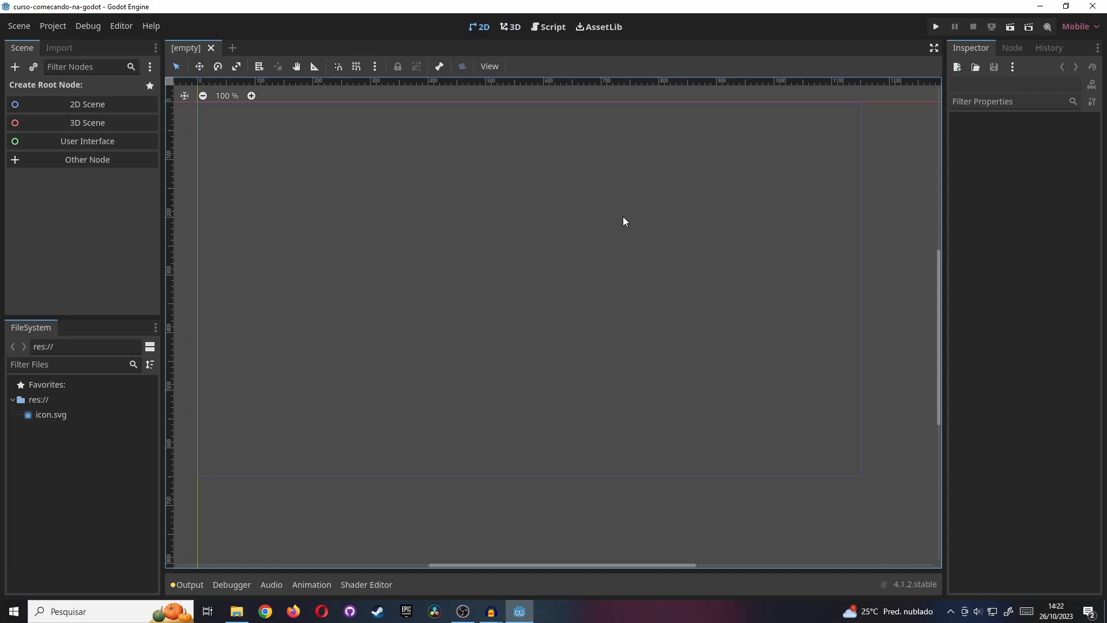
{"action": "left_click", "coordinate": [513, 30]}
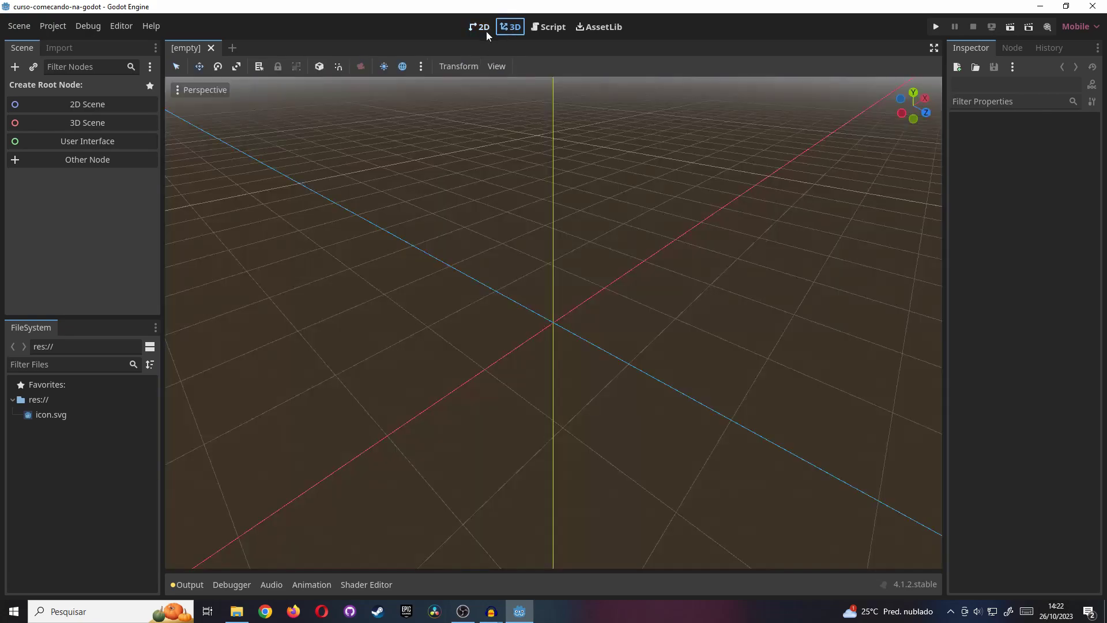
{"action": "left_click", "coordinate": [477, 29]}
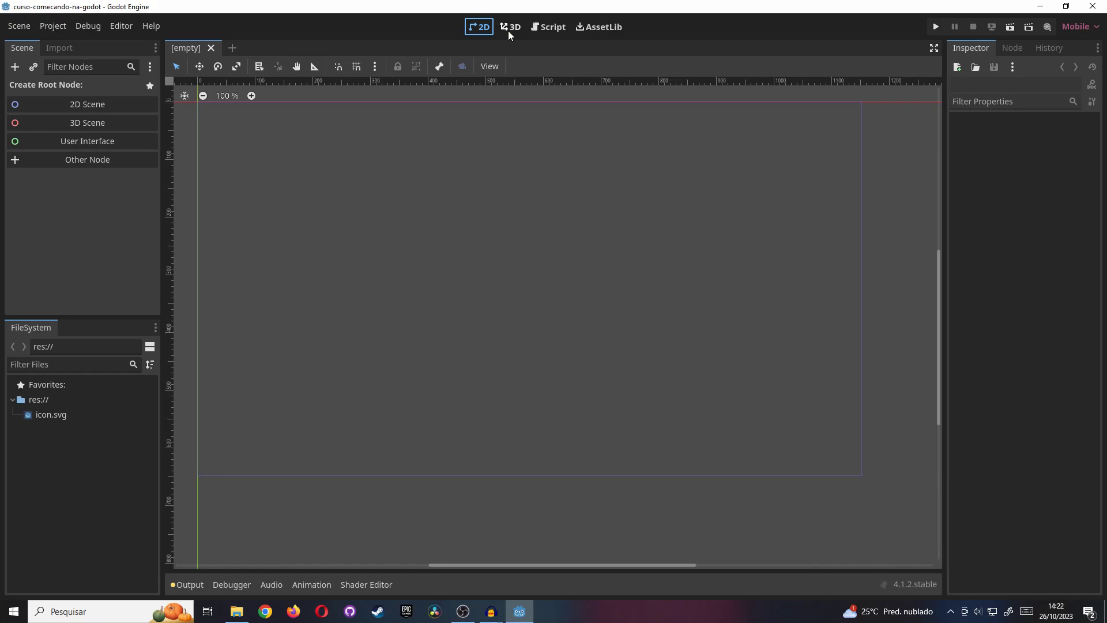
{"action": "left_click", "coordinate": [508, 31]}
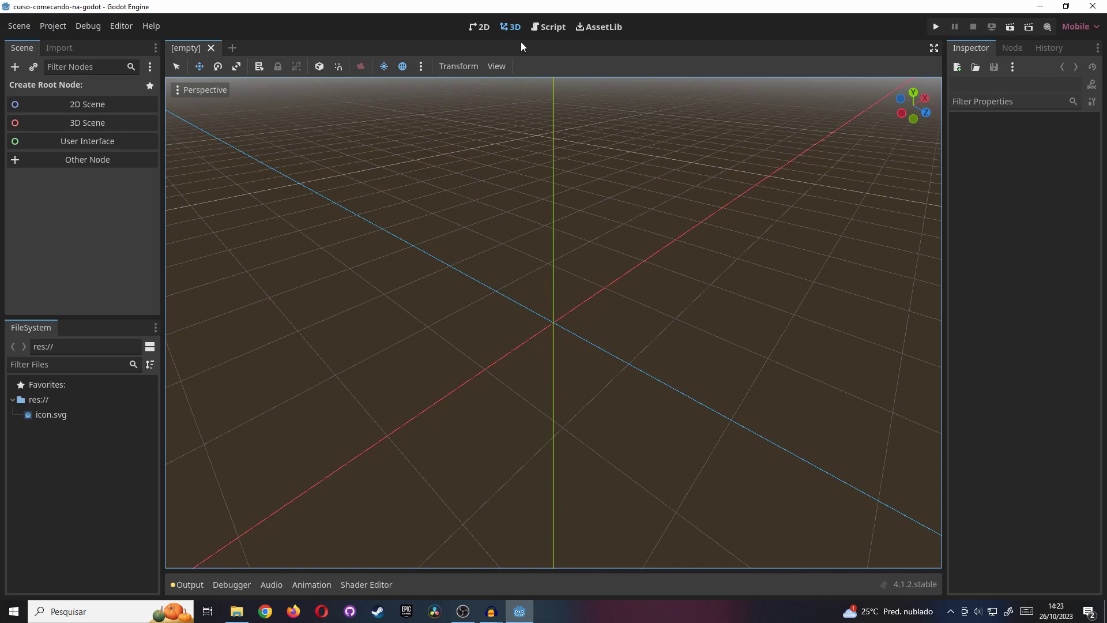
{"action": "left_click", "coordinate": [479, 28]}
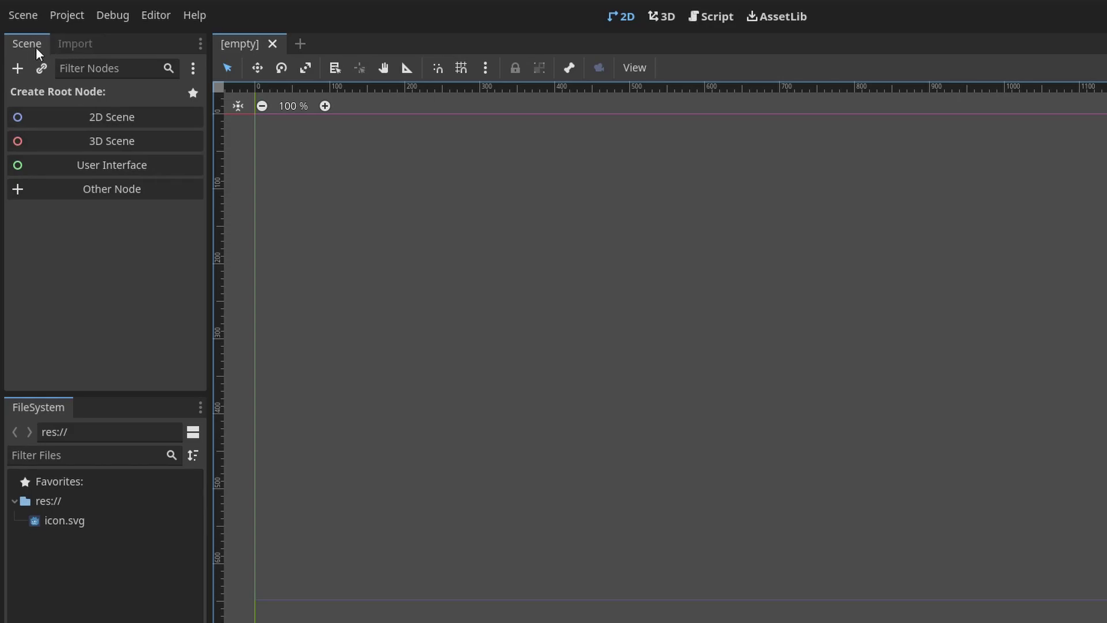
Show the Import panel in the left dock, awaiting a file from FileSystem
{"action": "left_click", "coordinate": [70, 49]}
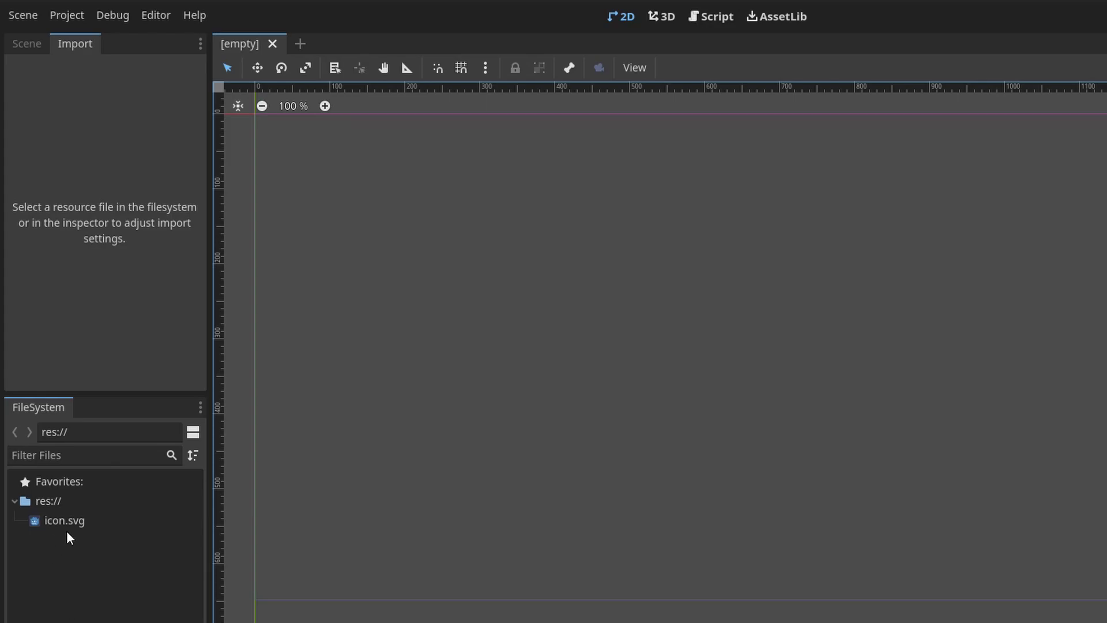
{"action": "mouse_move", "coordinate": [85, 519]}
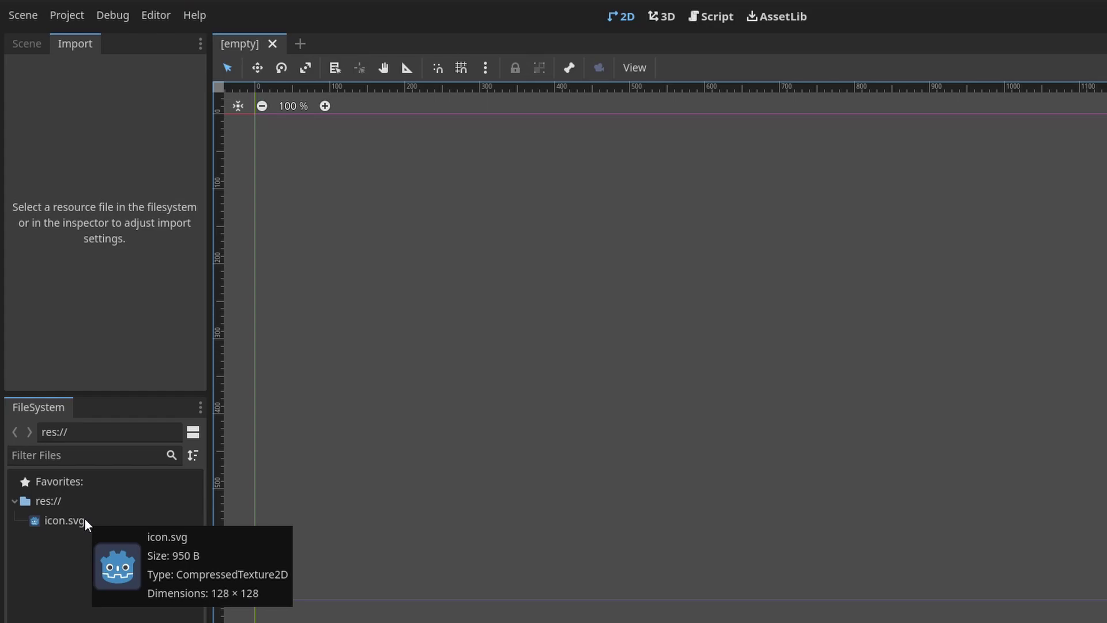
Load icon.svg's Texture2D import settings, scroll through them, and check the Import As list unchanged
{"action": "left_click", "coordinate": [84, 519]}
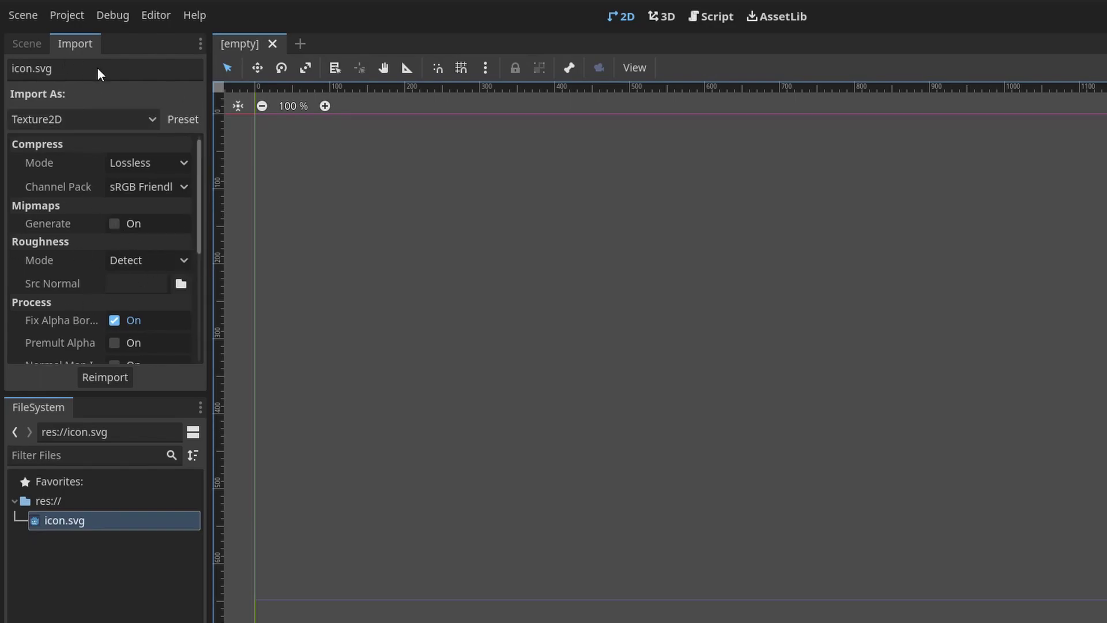
{"action": "mouse_move", "coordinate": [198, 151]}
{"action": "left_mouse_down"}
{"action": "mouse_move", "coordinate": [206, 176]}
{"action": "mouse_move", "coordinate": [207, 141]}
{"action": "left_mouse_up"}
{"action": "scroll", "coordinate": [210, 191], "scroll_direction": "down", "scroll_amount": 1}
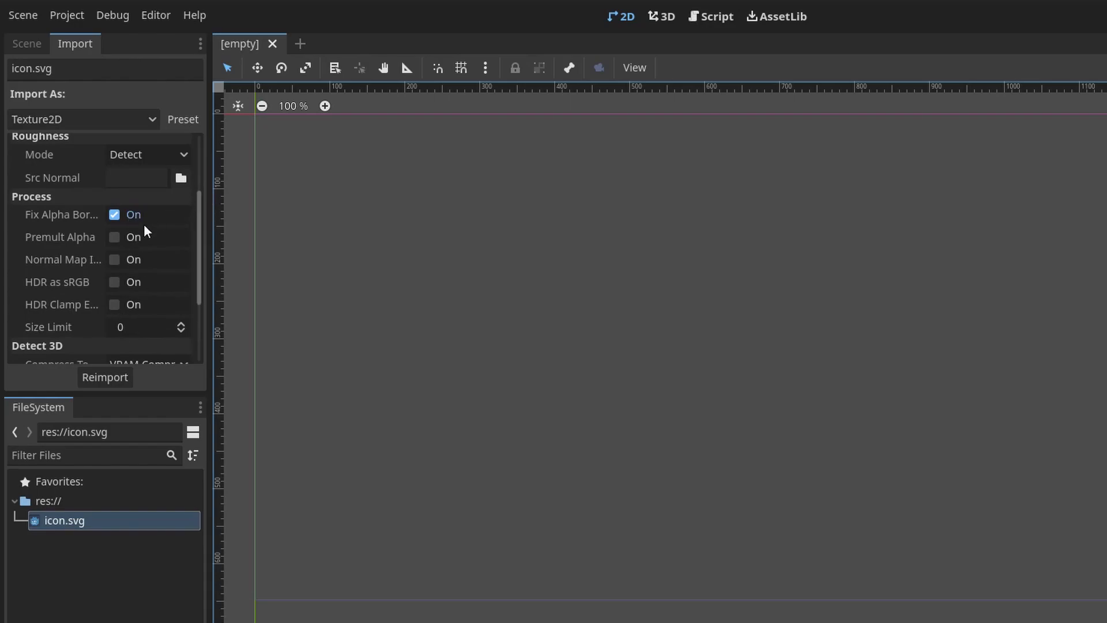
{"action": "left_click_drag", "start_coordinate": [199, 220], "coordinate": [197, 142]}
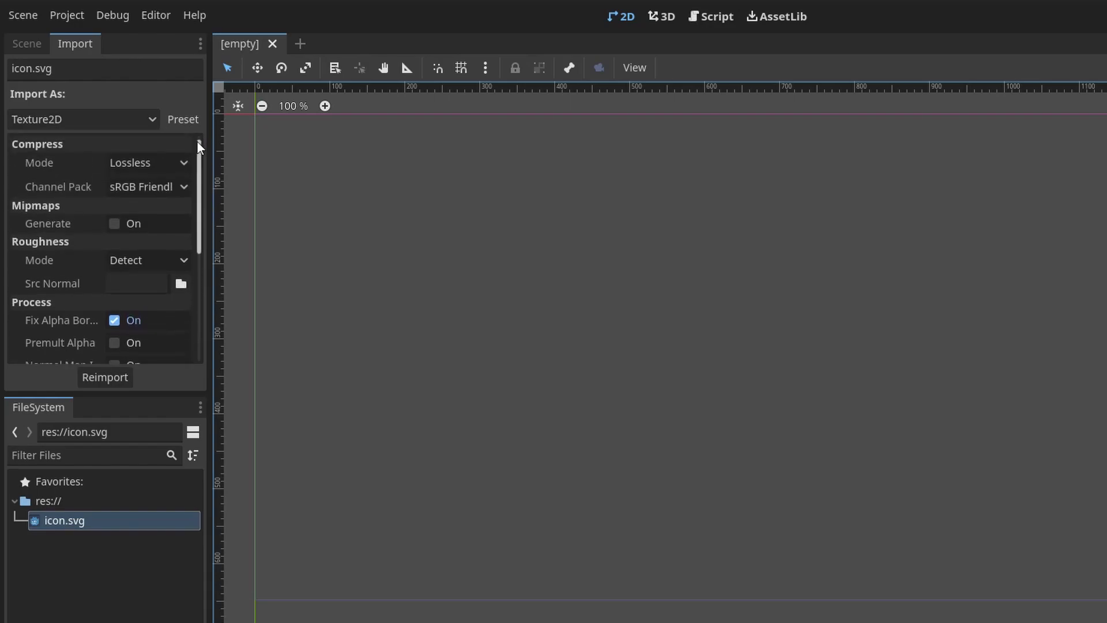
{"action": "left_click", "coordinate": [92, 121]}
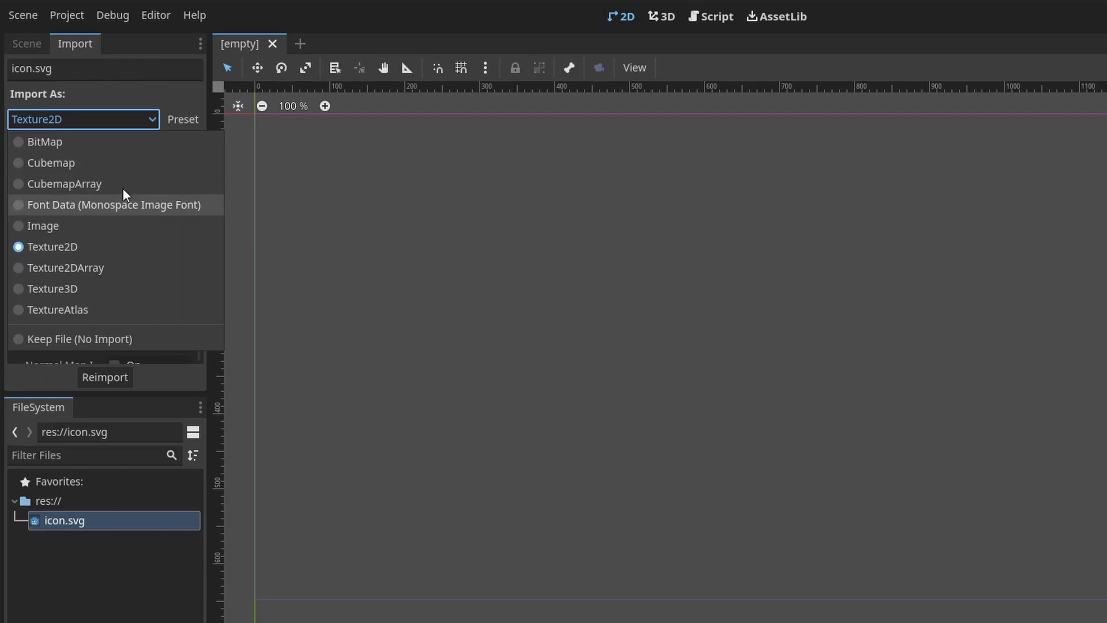
{"action": "left_click", "coordinate": [159, 93]}
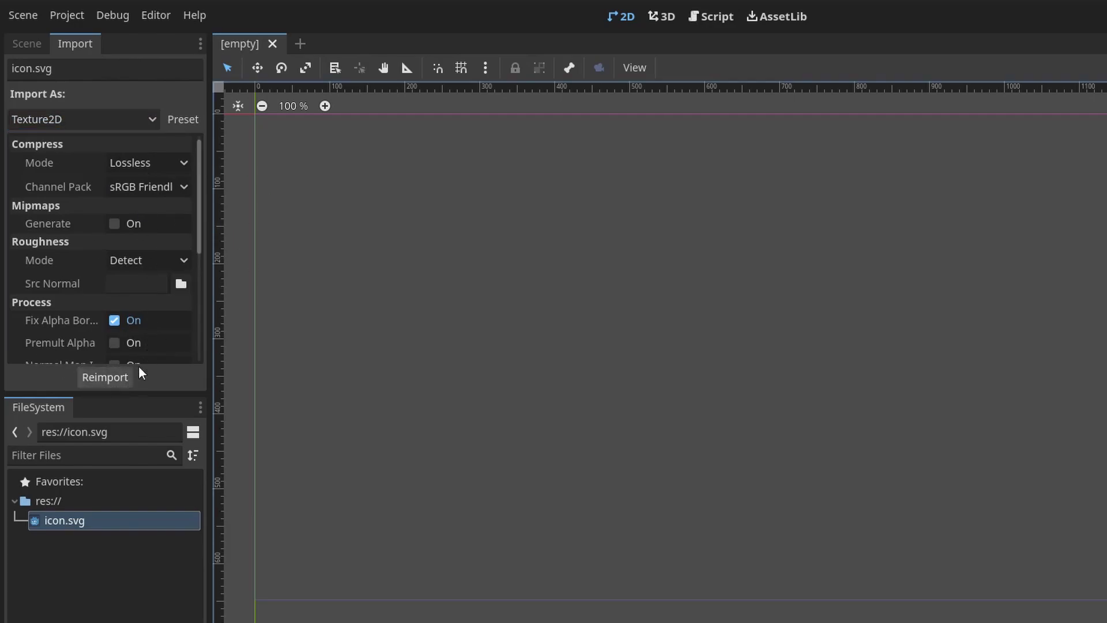
{"action": "left_click_drag", "start_coordinate": [203, 203], "coordinate": [212, 151]}
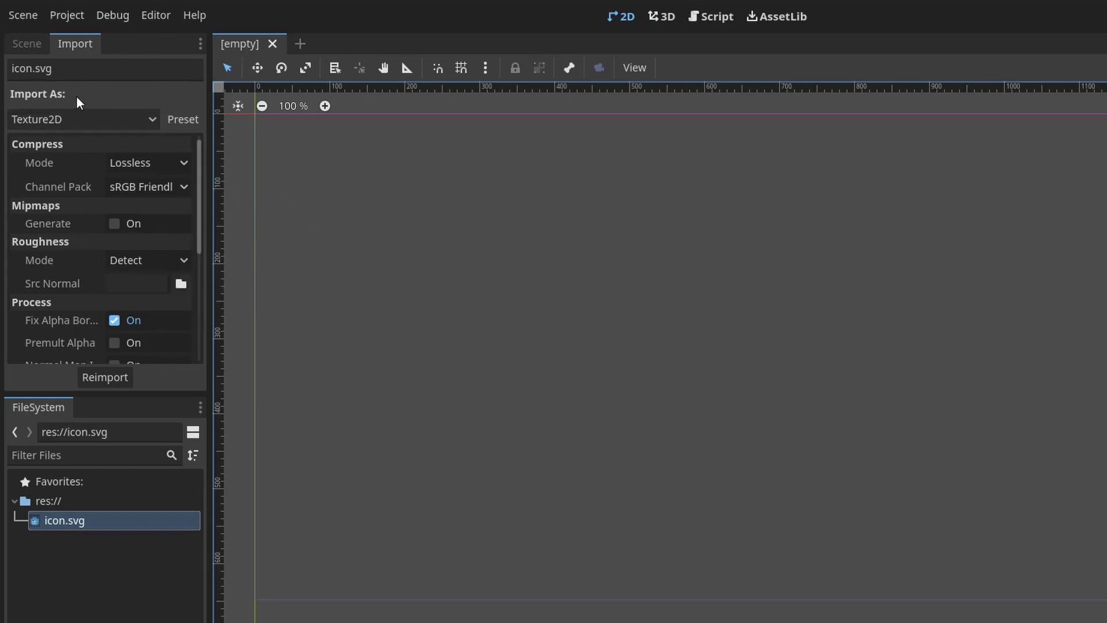
Switch the left dock back to the Scene tree panel
{"action": "left_click", "coordinate": [29, 49]}
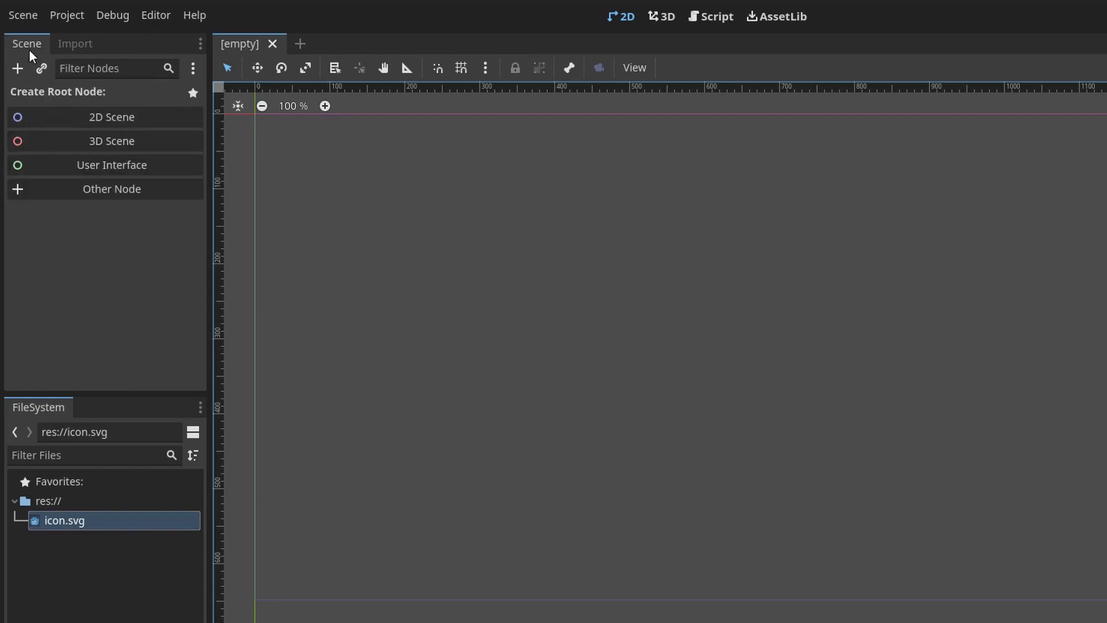
{"action": "left_click", "coordinate": [66, 47]}
{"action": "left_click", "coordinate": [35, 49]}
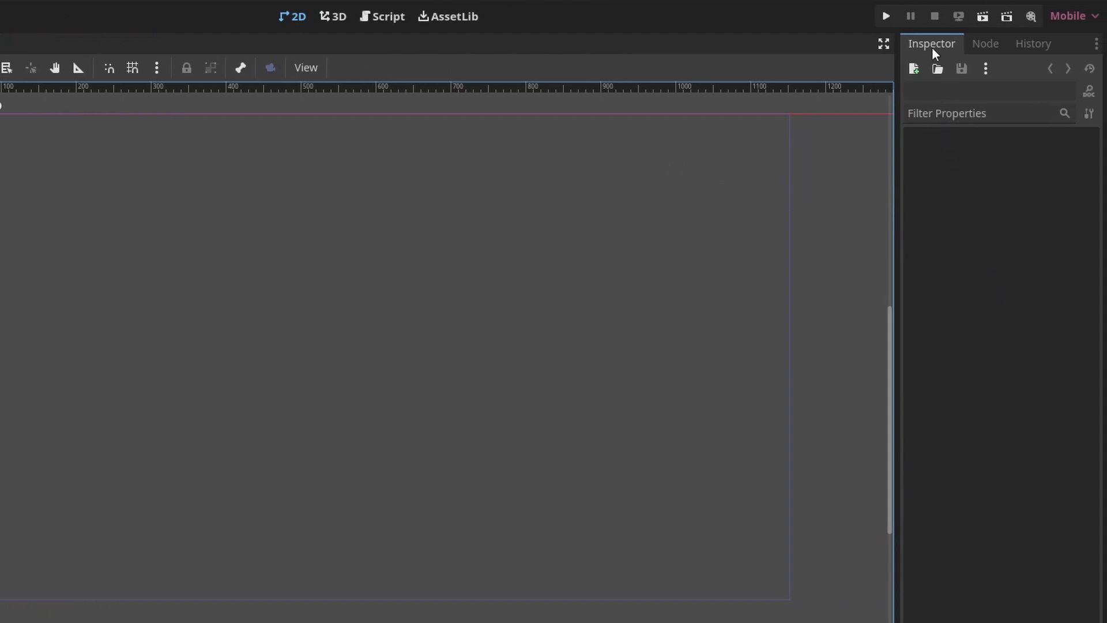
Show the History panel in the right dock, listing only 'The Beginning'
{"action": "left_click", "coordinate": [983, 47]}
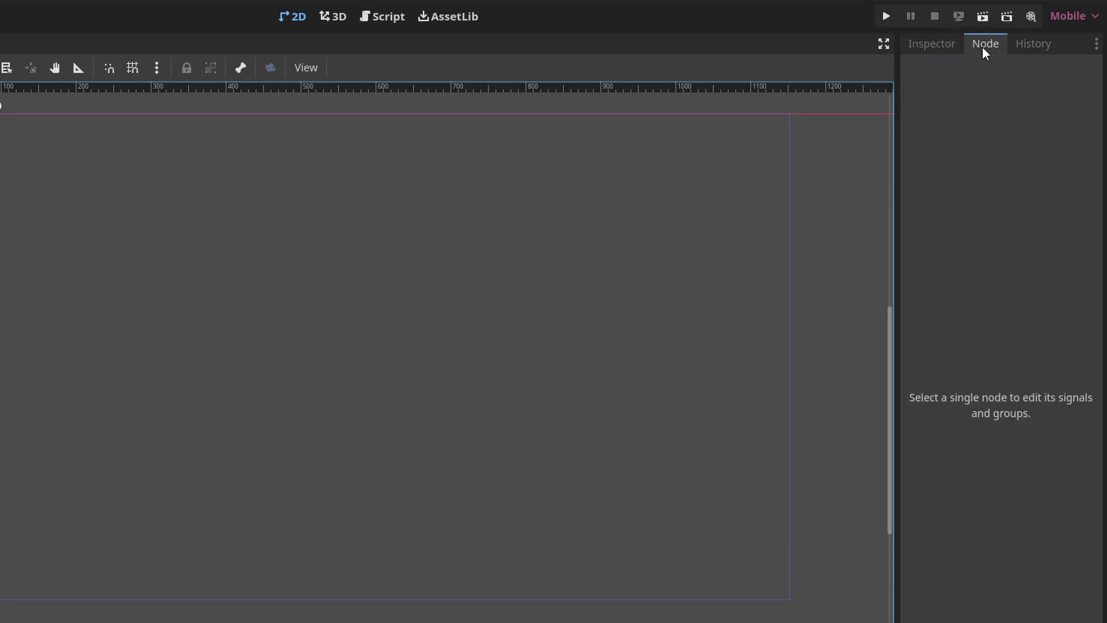
{"action": "left_click", "coordinate": [1044, 52]}
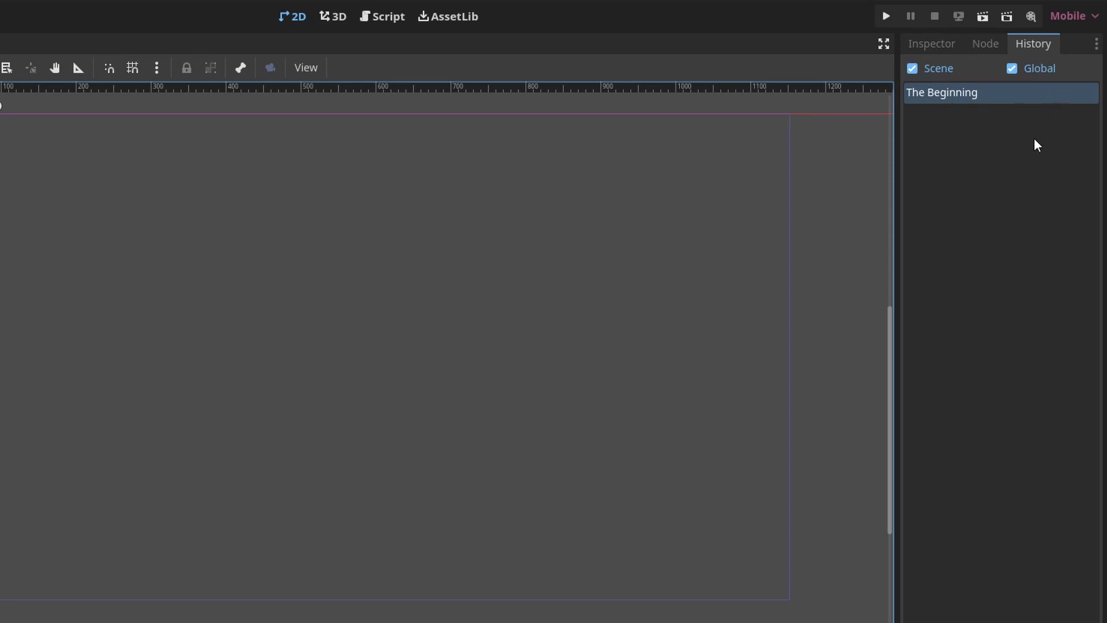
{"action": "left_click", "coordinate": [989, 171]}
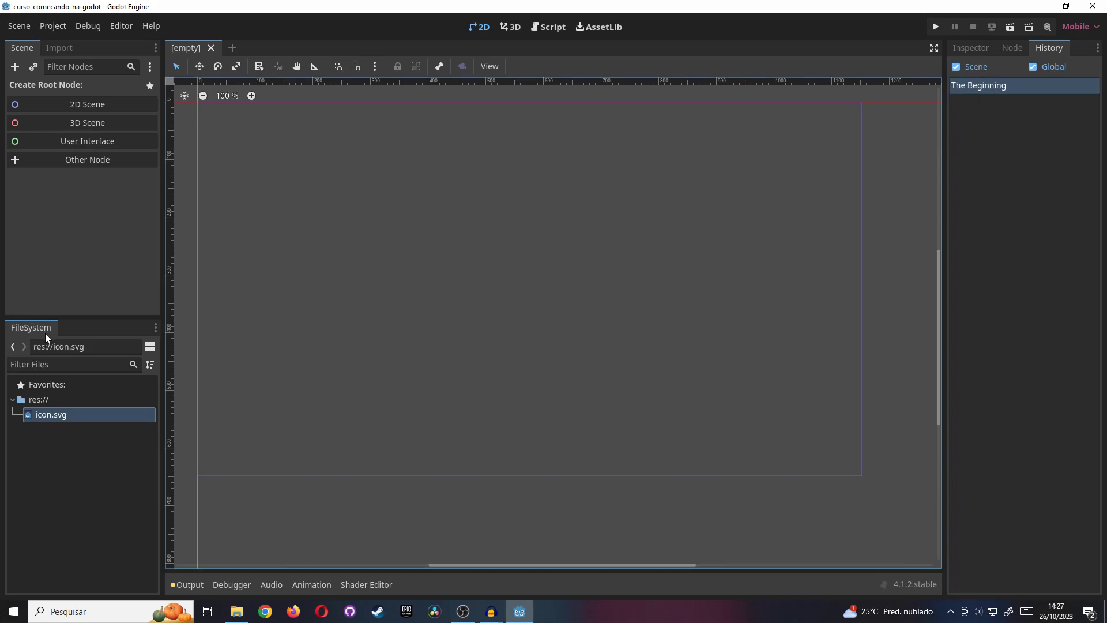
Drop icon.svg in as an Icon Sprite2D, delete it again, and show its signals
{"action": "mouse_move", "coordinate": [65, 420]}
{"action": "left_mouse_down"}
{"action": "mouse_move", "coordinate": [87, 431]}
{"action": "mouse_move", "coordinate": [362, 220]}
{"action": "mouse_move", "coordinate": [499, 242]}
{"action": "left_mouse_up"}
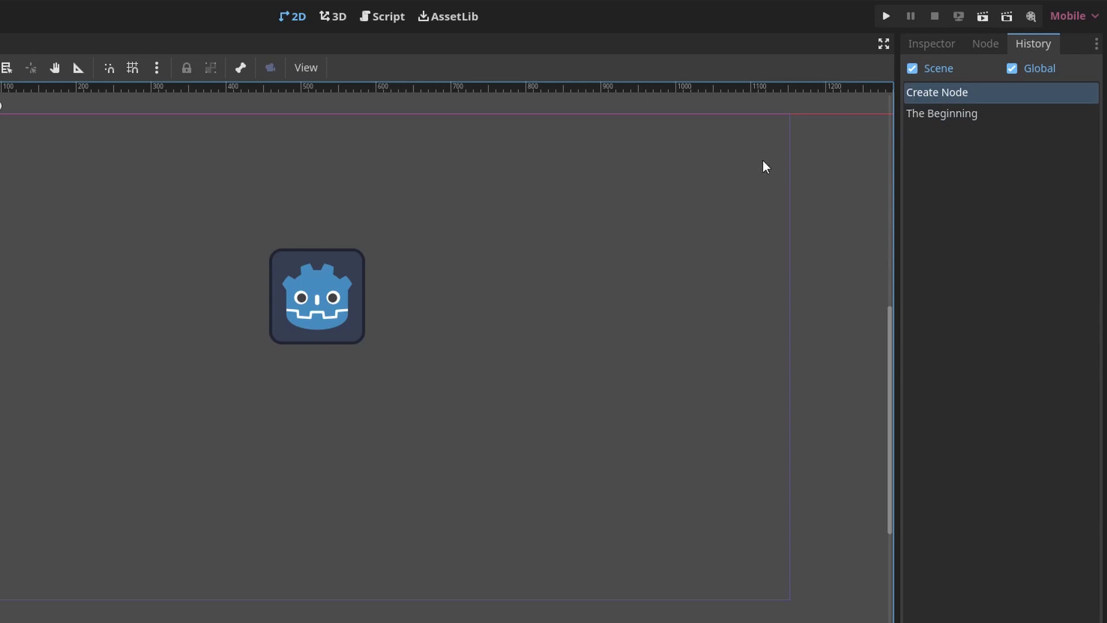
{"action": "left_click", "coordinate": [332, 314]}
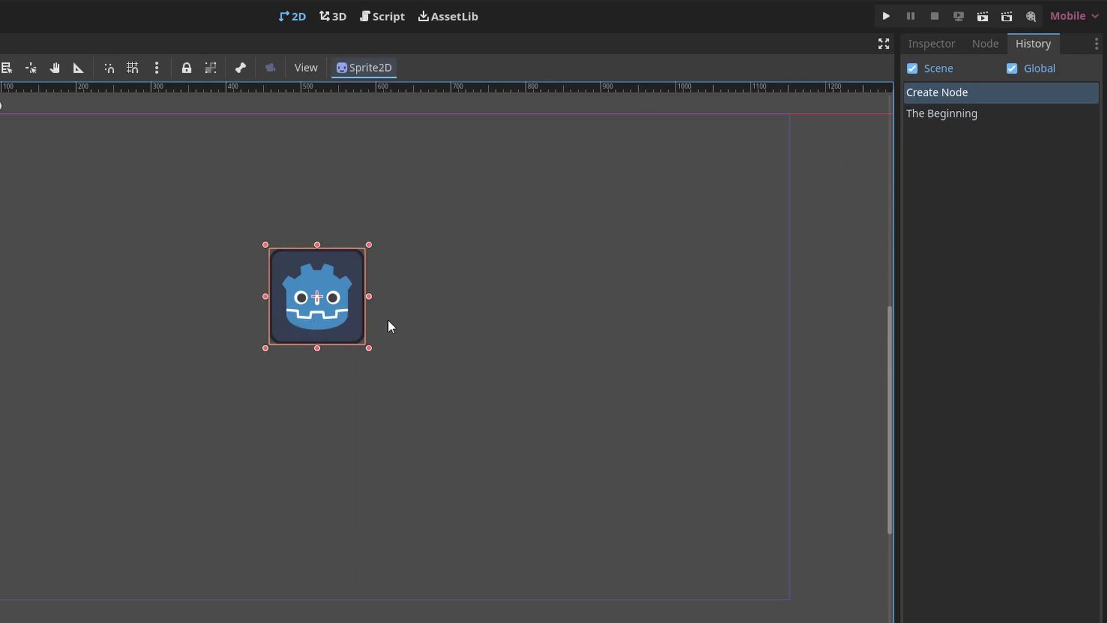
{"action": "key", "text": "Delete"}
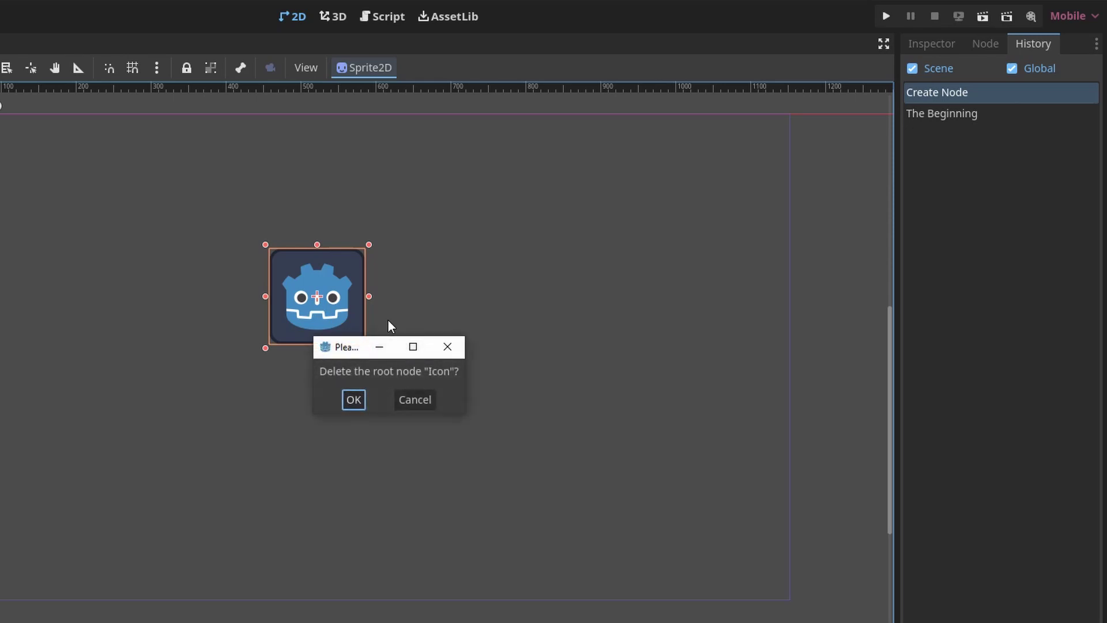
{"action": "left_click", "coordinate": [357, 396]}
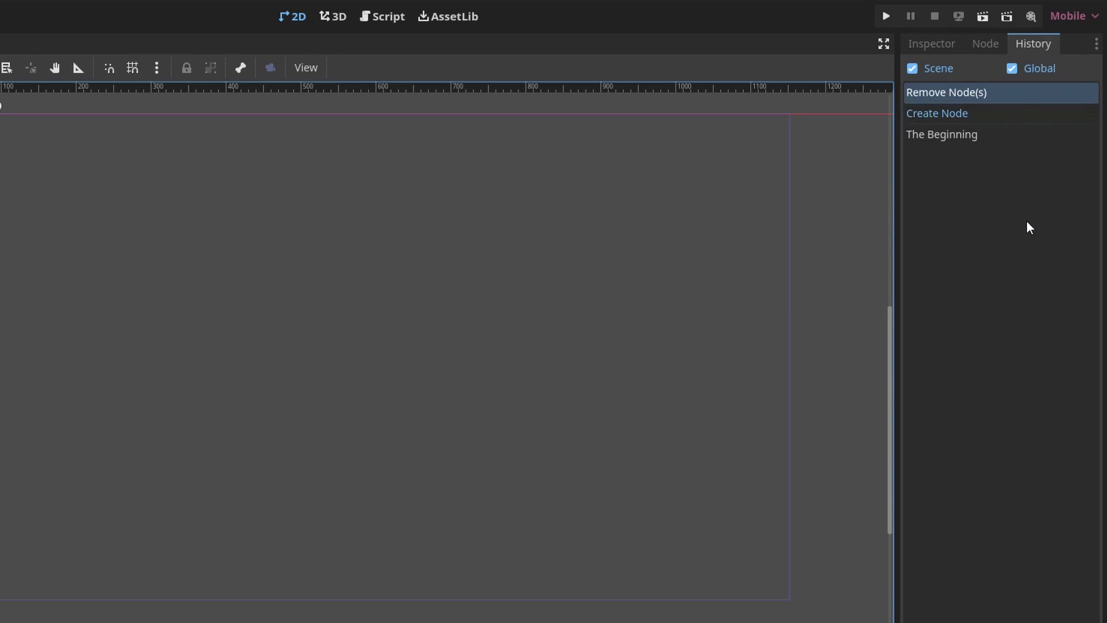
{"action": "left_click", "coordinate": [986, 47]}
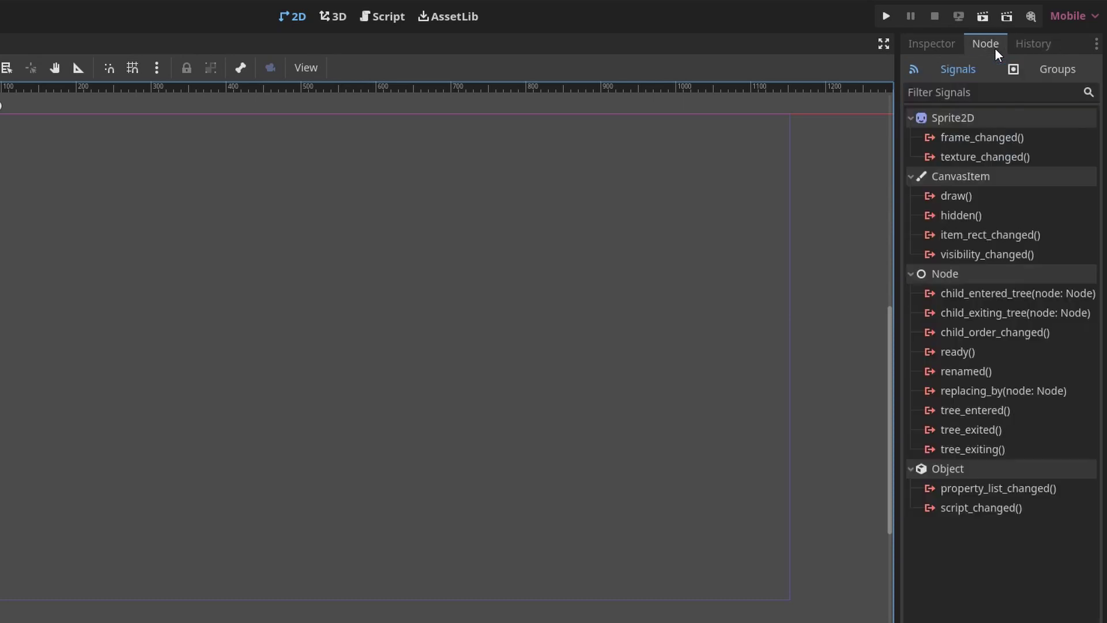
Reopen the Inspector, drop icon.svg onto the 2D viewport, and select the new Icon sprite
{"action": "left_click", "coordinate": [947, 44]}
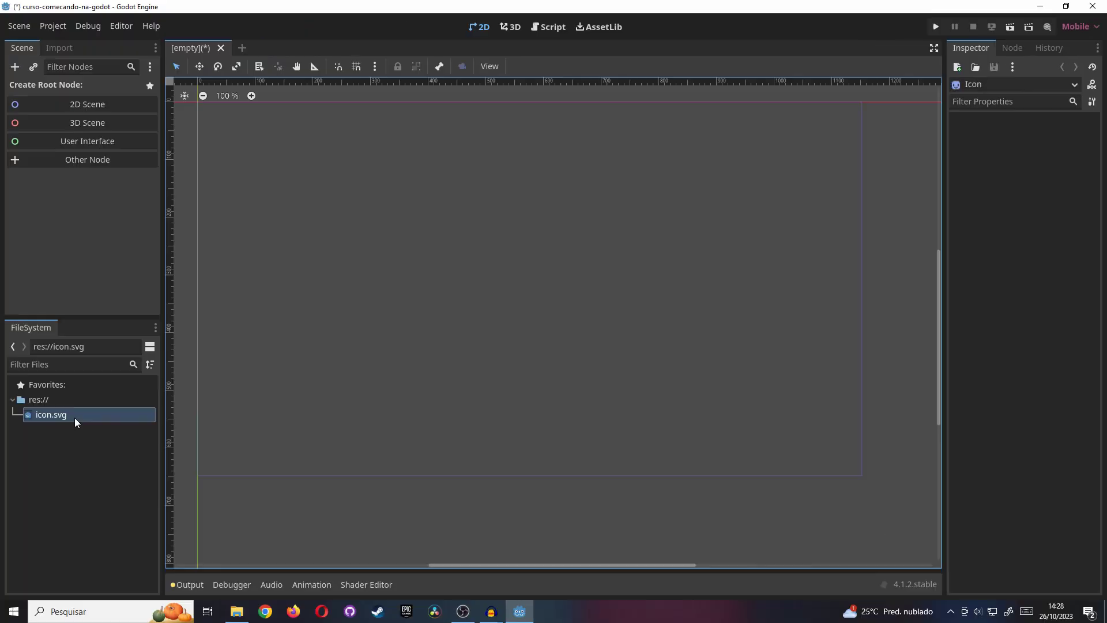
{"action": "left_click_drag", "start_coordinate": [73, 418], "coordinate": [510, 258]}
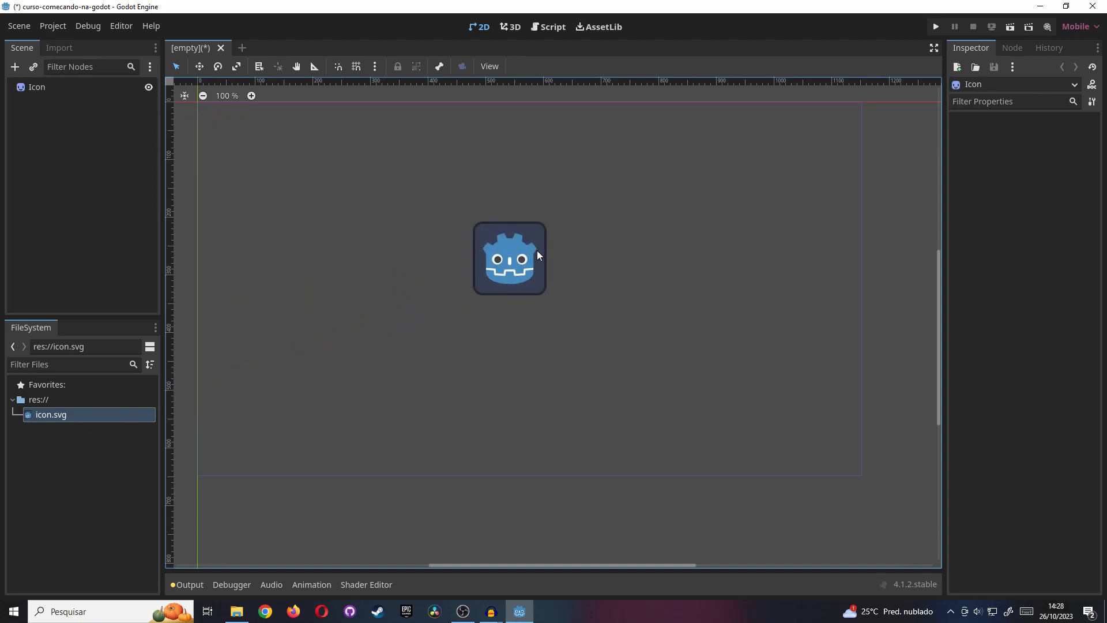
{"action": "left_click", "coordinate": [538, 251]}
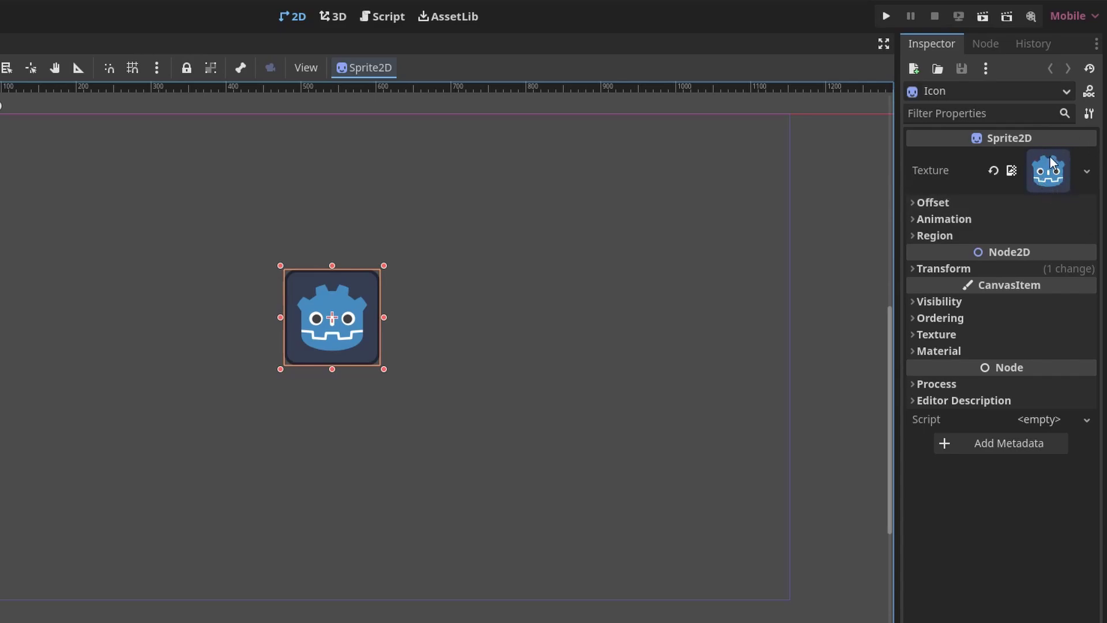
Look through the Icon sprite's Offset, Animation, Region and Transform sections, leaving Transform expanded
{"action": "left_click", "coordinate": [913, 202]}
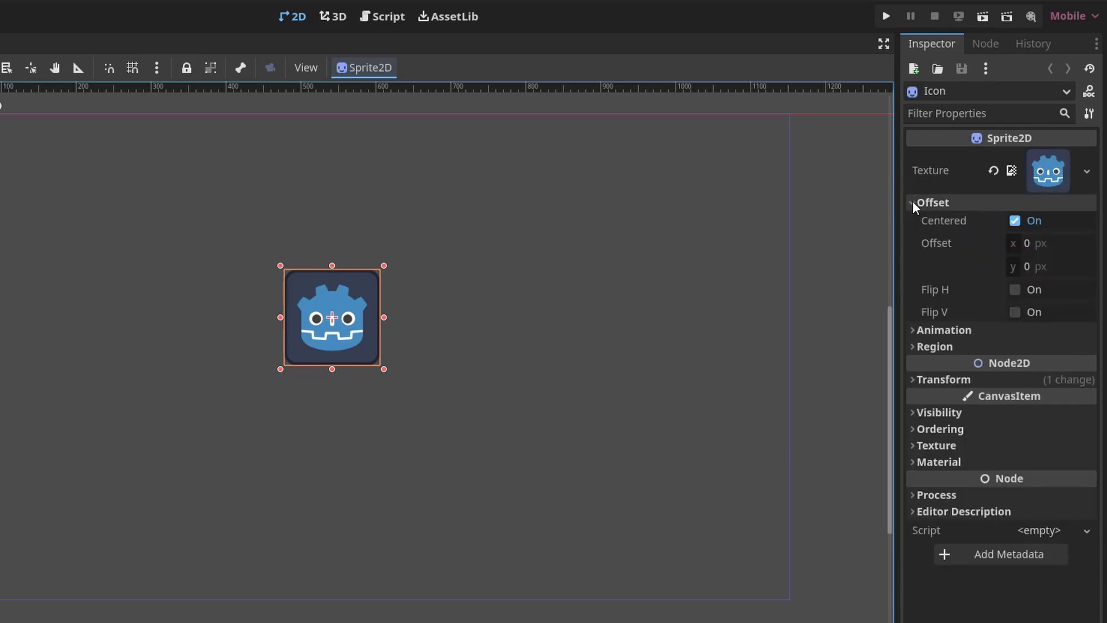
{"action": "left_click", "coordinate": [912, 201]}
{"action": "left_click", "coordinate": [913, 219]}
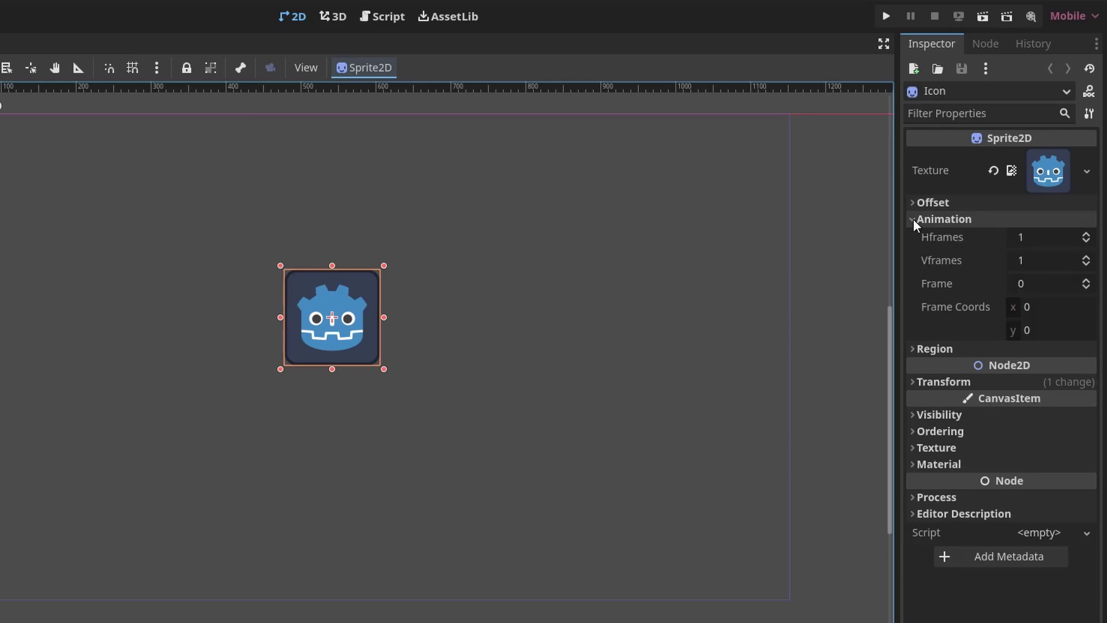
{"action": "left_click", "coordinate": [913, 220]}
{"action": "left_click", "coordinate": [908, 236]}
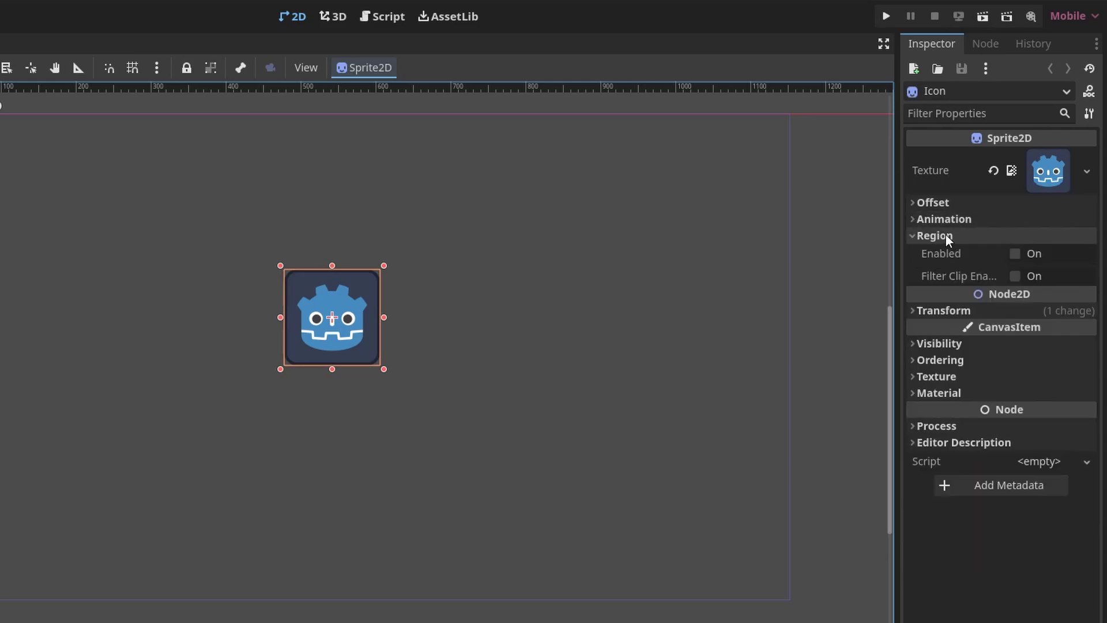
{"action": "left_click", "coordinate": [911, 235]}
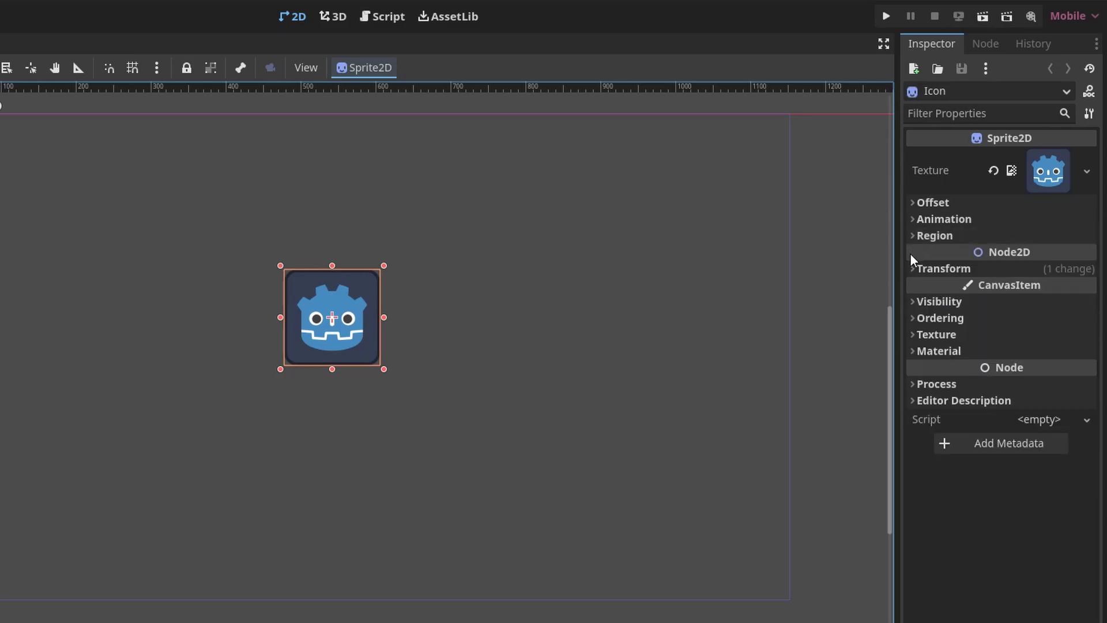
{"action": "left_click", "coordinate": [912, 268]}
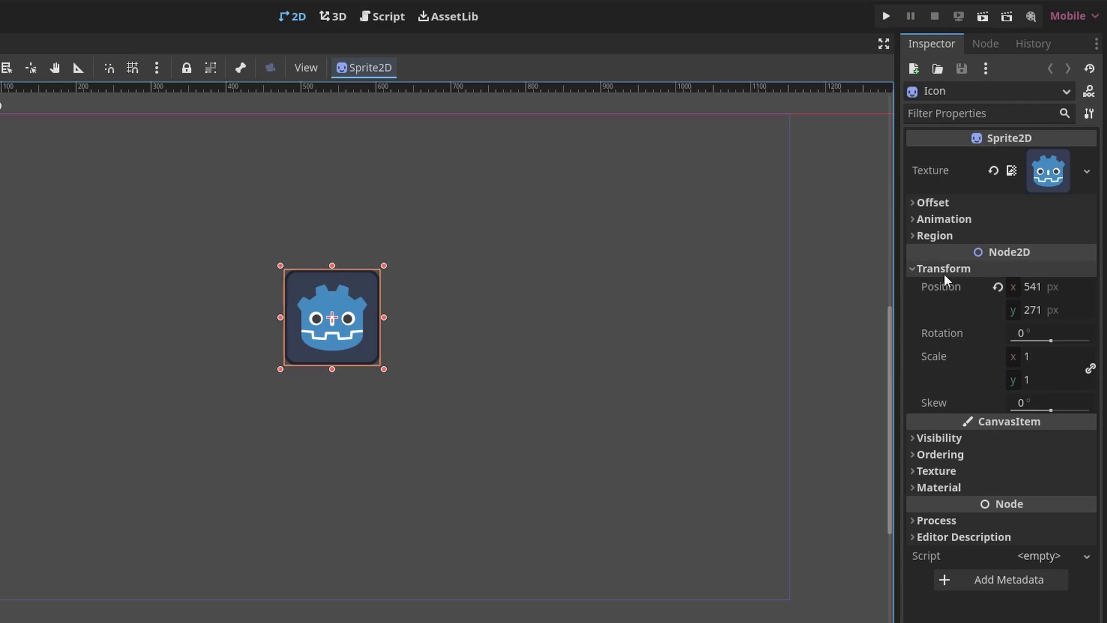
{"action": "left_click", "coordinate": [922, 269]}
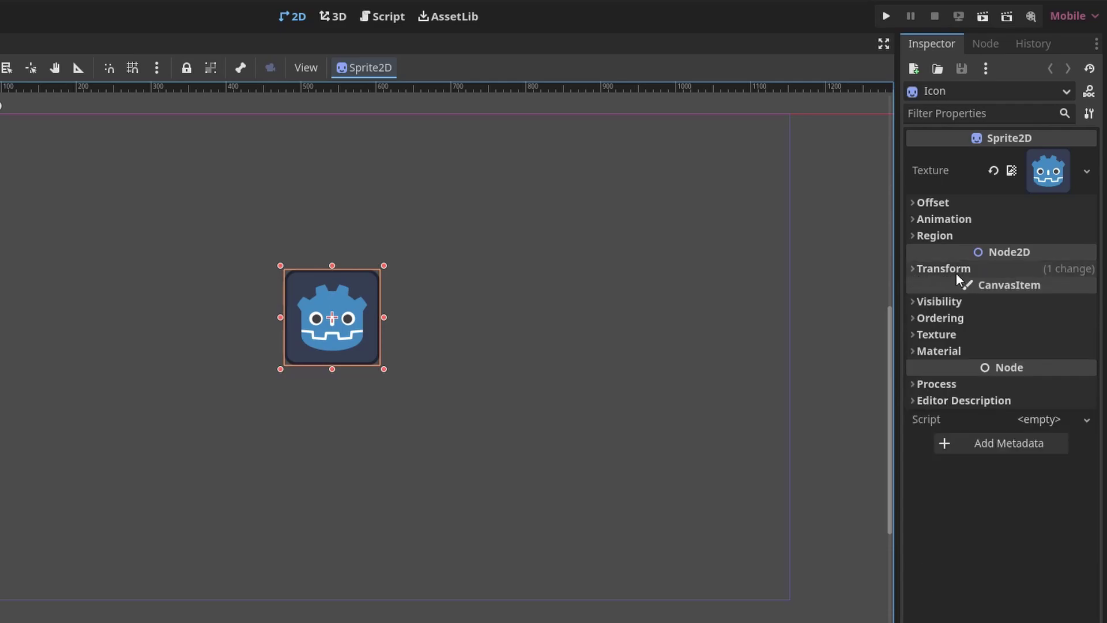
{"action": "left_click", "coordinate": [916, 269]}
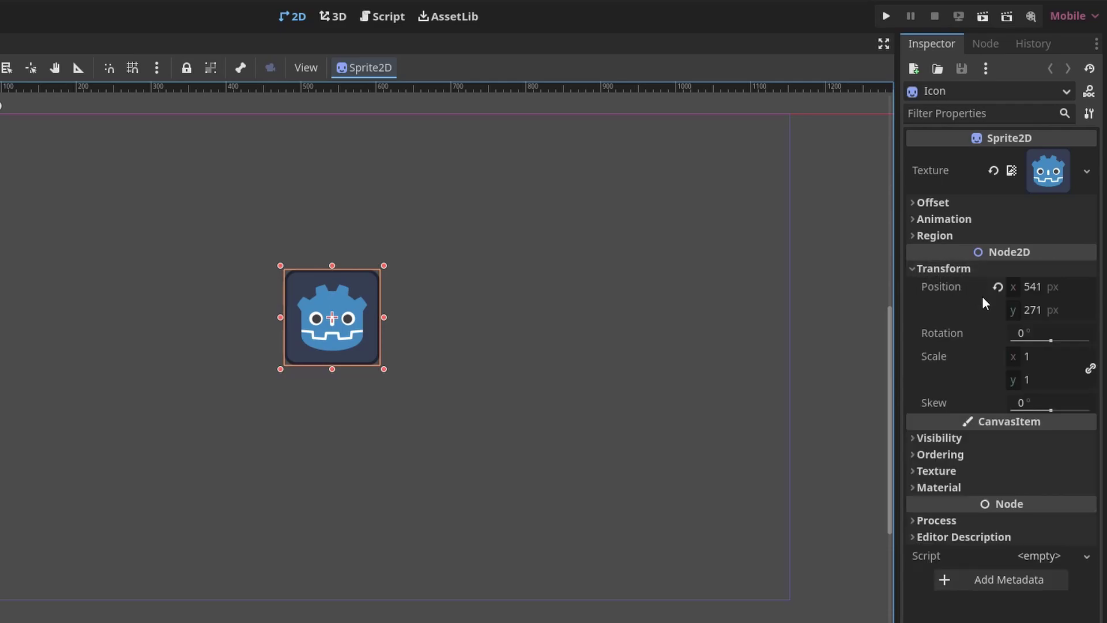
Set the Icon sprite's Position to x 12, y 22 and pan to centre it
{"action": "left_click", "coordinate": [1042, 288]}
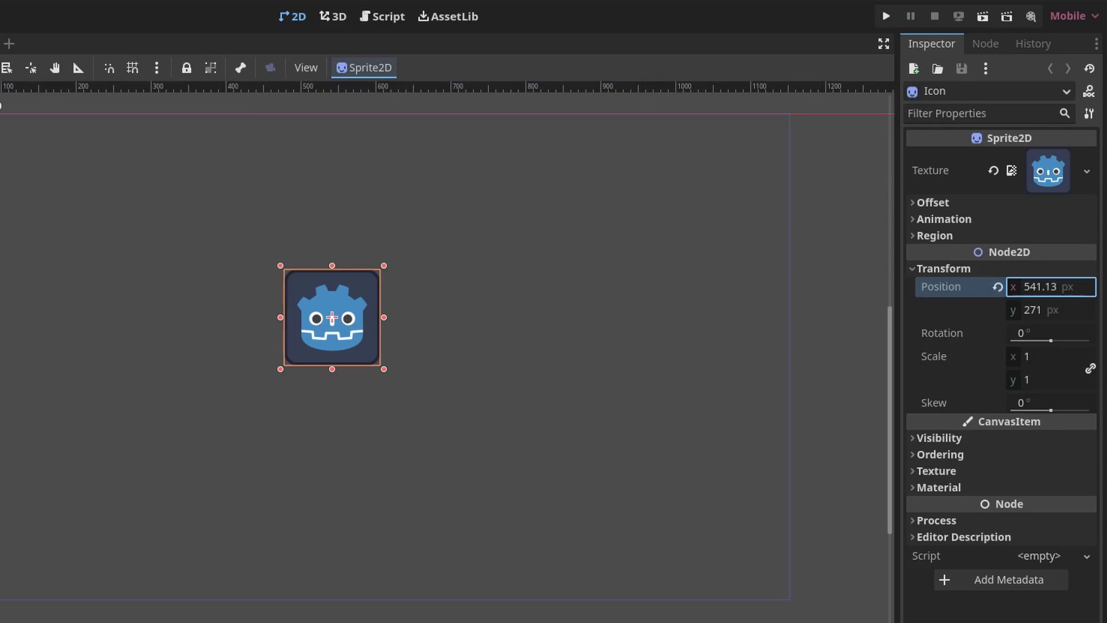
{"action": "left_click", "coordinate": [1049, 312]}
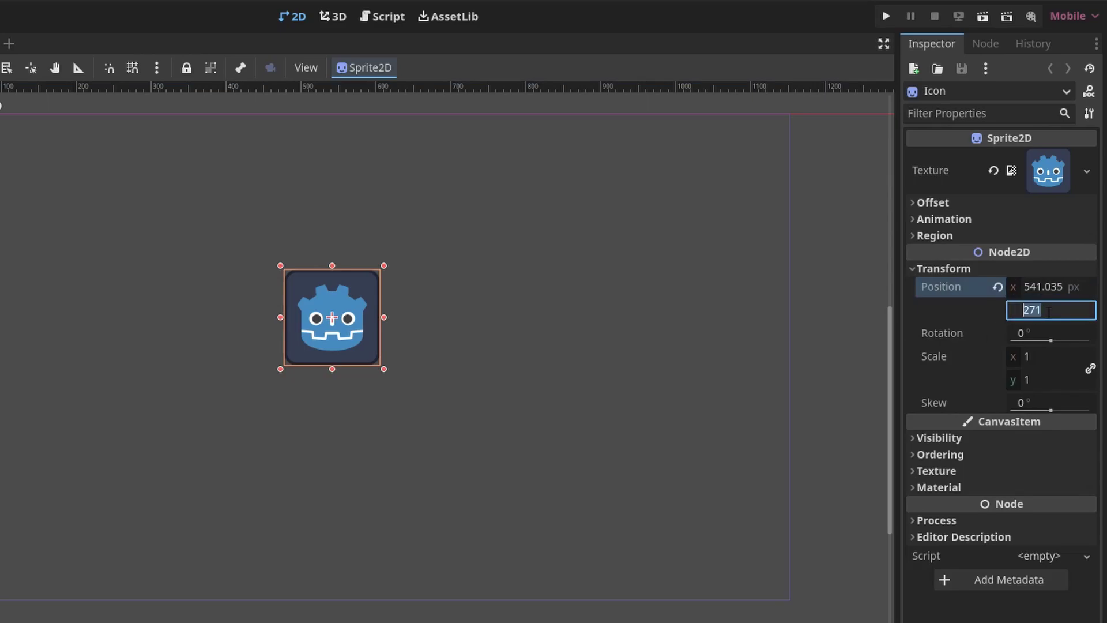
{"action": "type", "text": "22"}
{"action": "key", "text": "Return"}
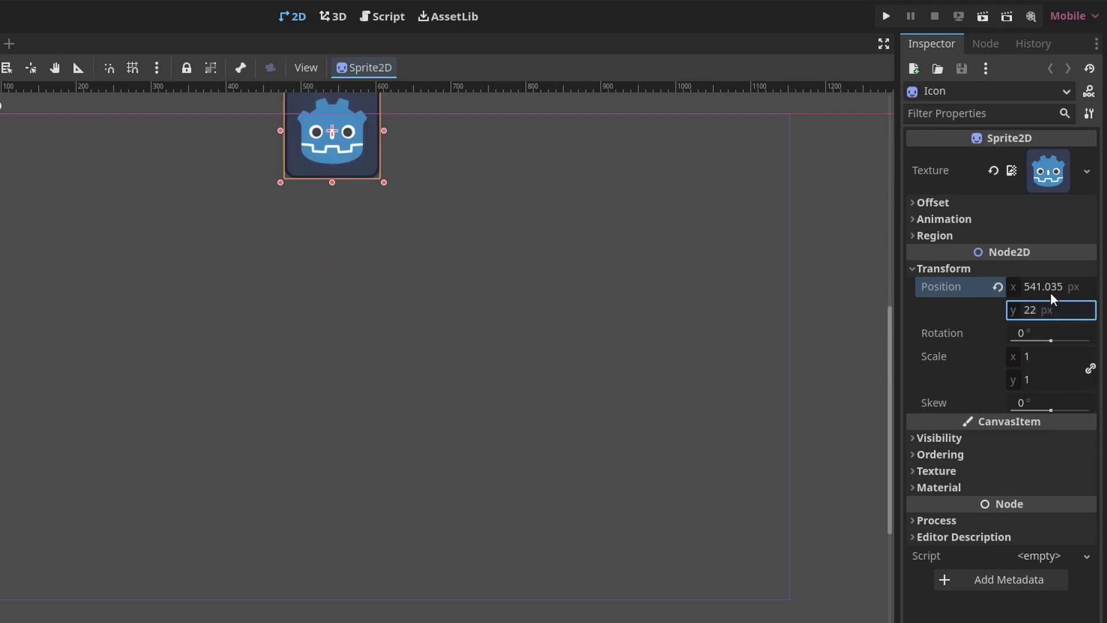
{"action": "left_click", "coordinate": [1054, 287]}
{"action": "type", "text": "12"}
{"action": "key", "text": "Return"}
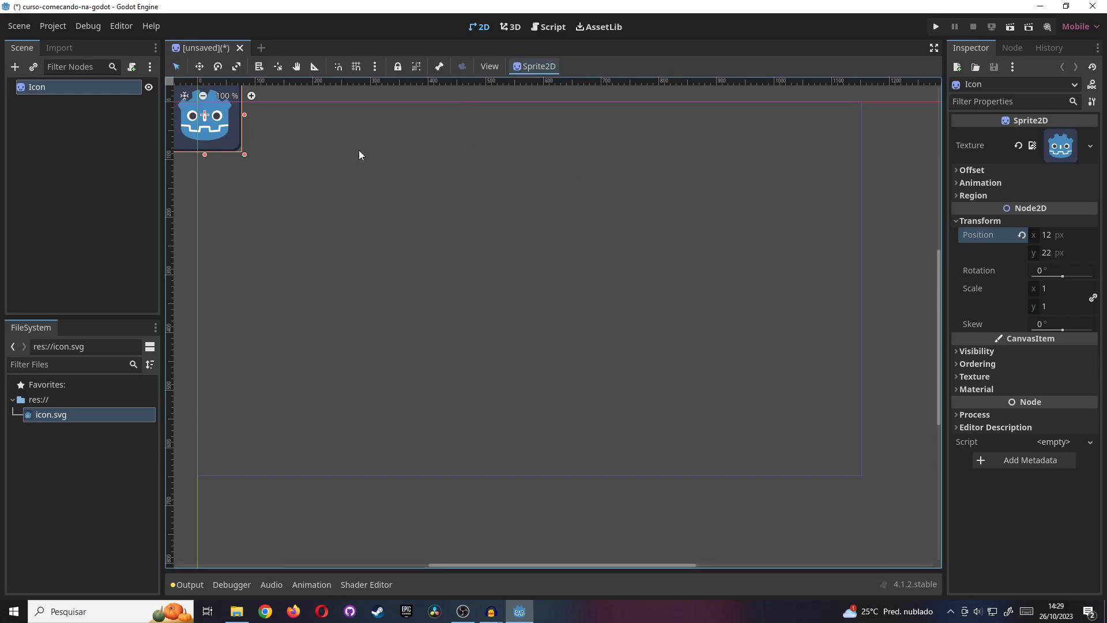
{"action": "middle_click_drag", "start_coordinate": [325, 199], "coordinate": [558, 265]}
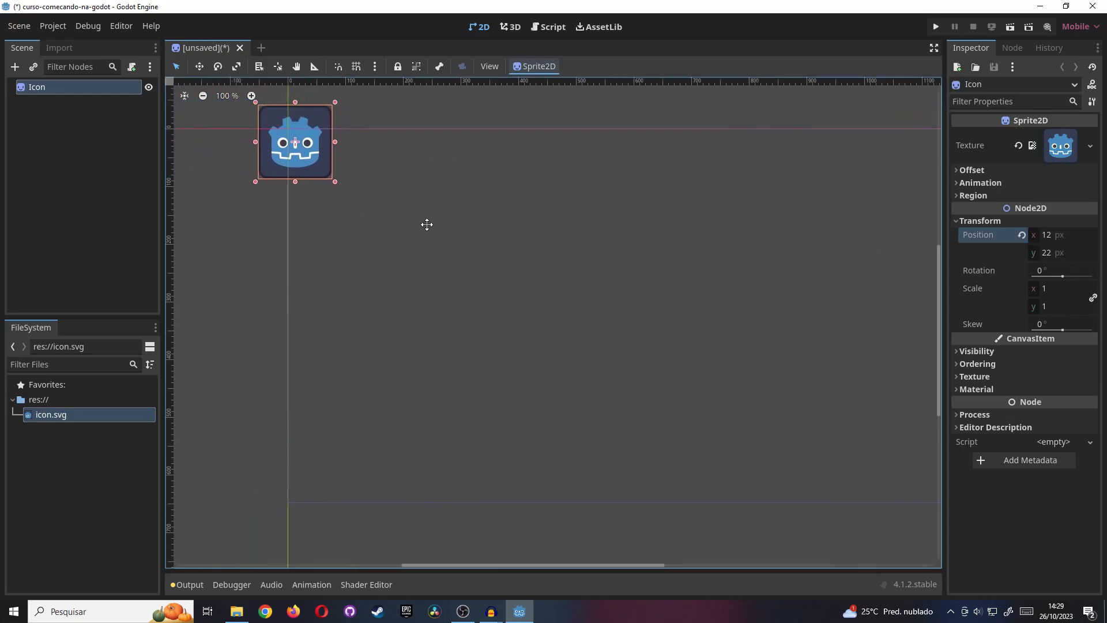
{"action": "middle_click_drag", "start_coordinate": [378, 221], "coordinate": [591, 284]}
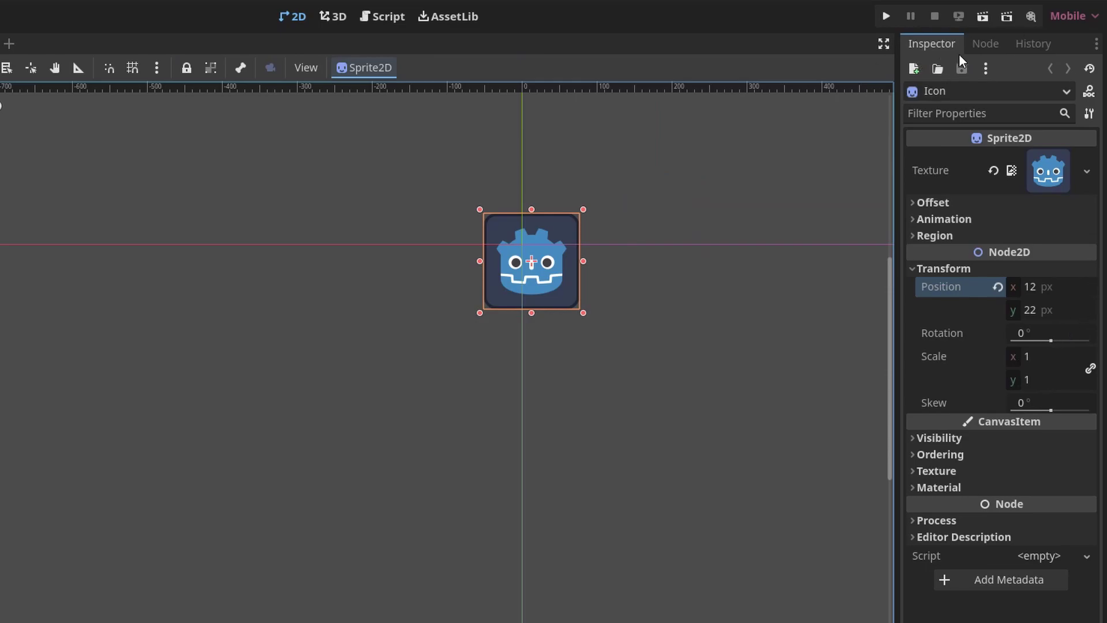
Review the Icon sprite's Signals list, then show its Groups, which are empty
{"action": "left_click", "coordinate": [981, 51]}
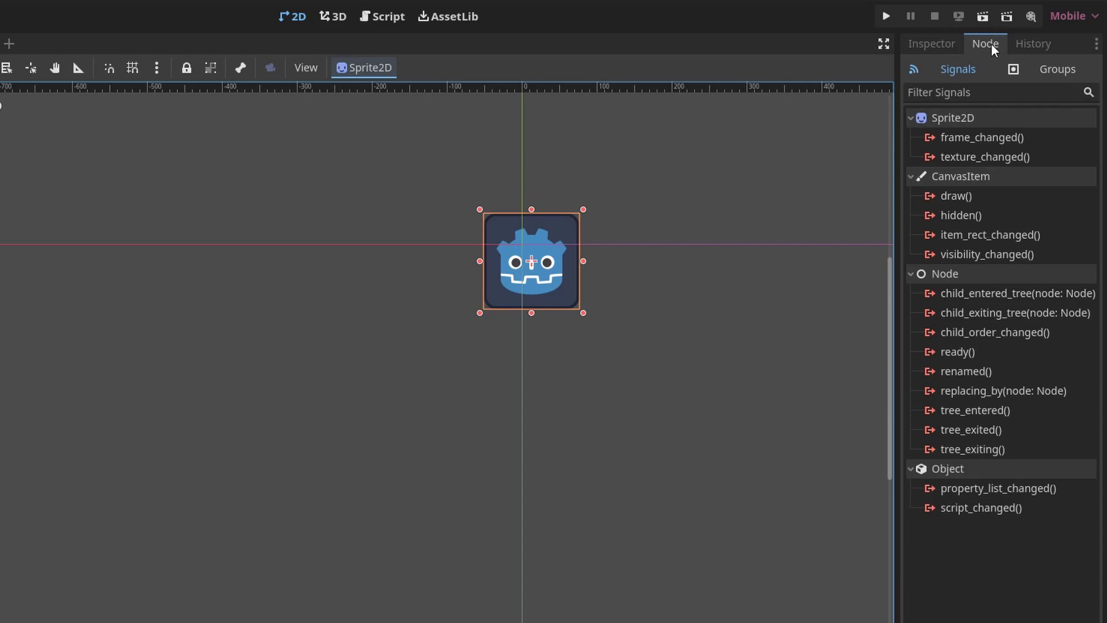
{"action": "left_click", "coordinate": [1045, 73]}
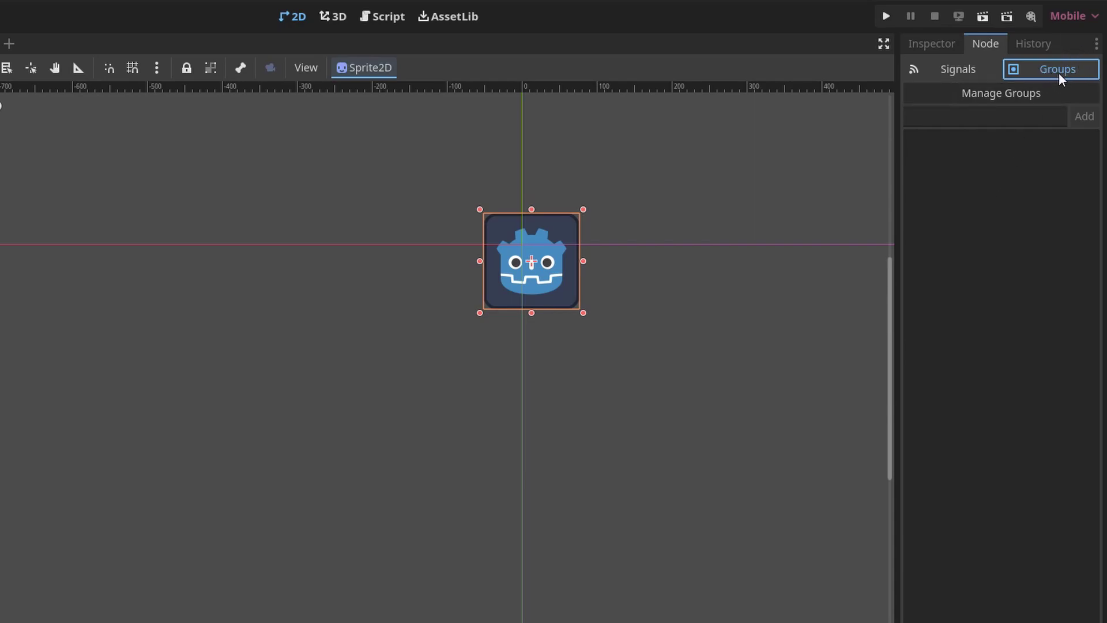
Switch the Node dock back to the Icon sprite's Signals list
{"action": "left_click", "coordinate": [950, 67]}
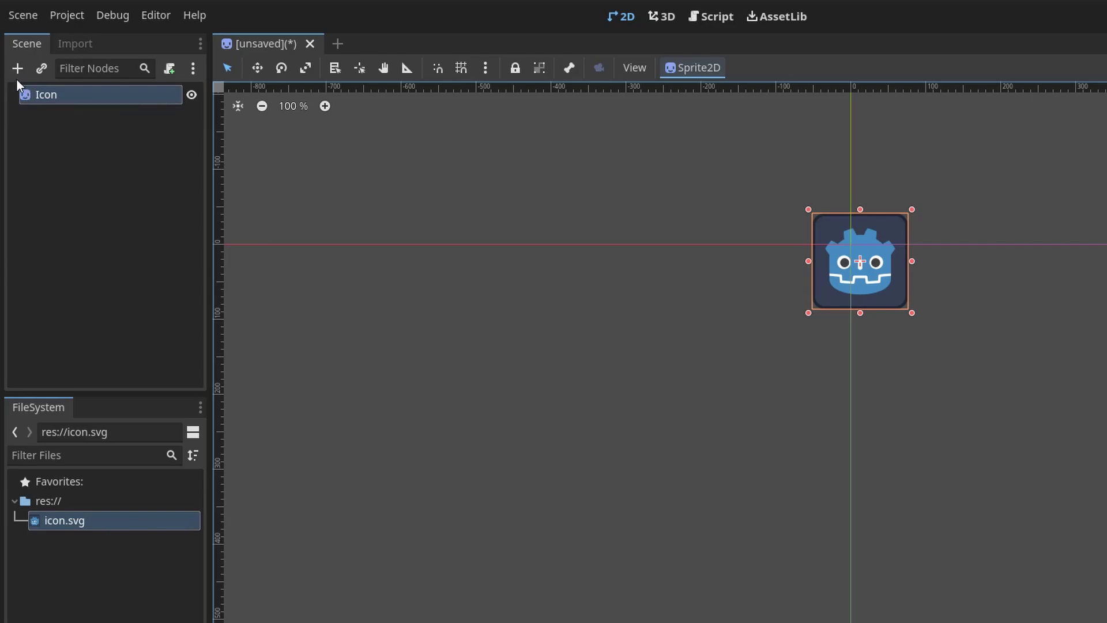
Add a Timer node under the Icon sprite by searching 'timer' in Create New Node
{"action": "left_click", "coordinate": [17, 72]}
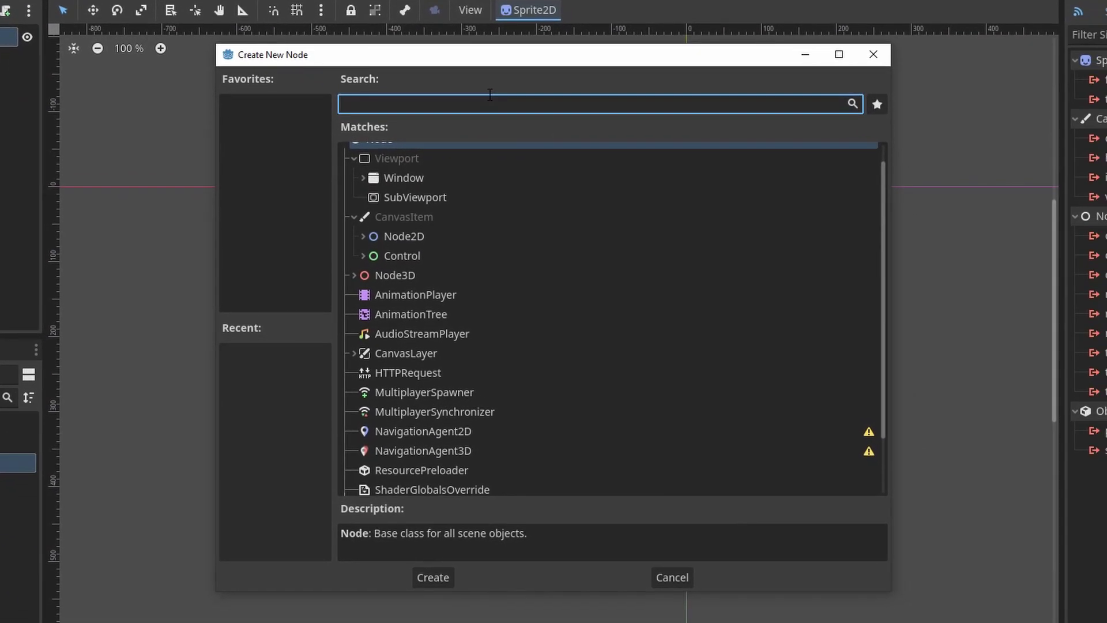
{"action": "type", "text": "timer"}
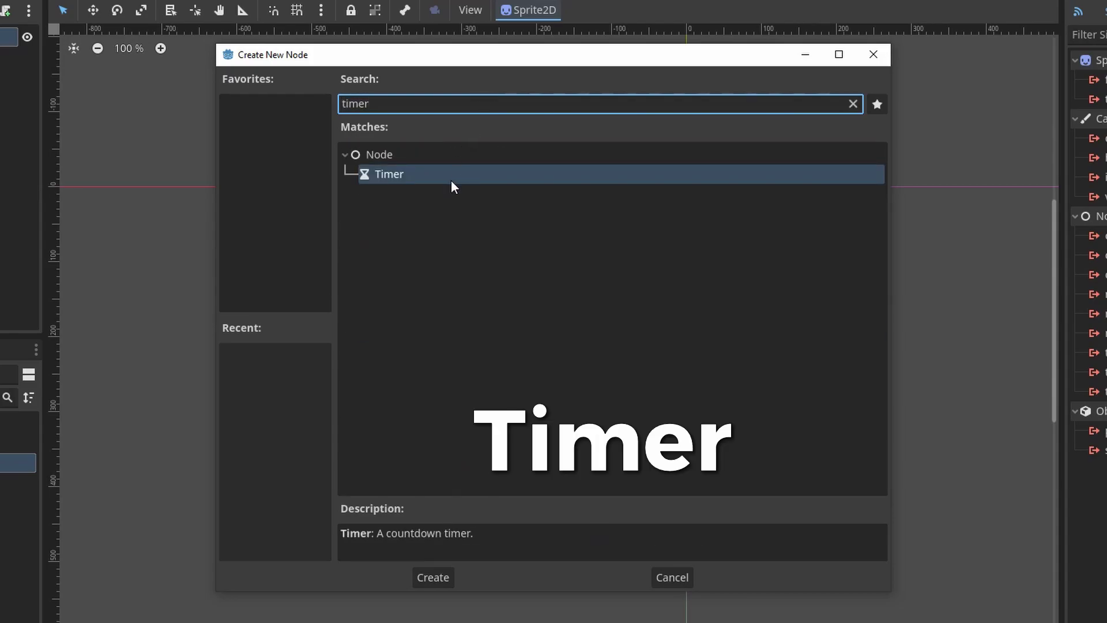
{"action": "double_click", "coordinate": [451, 180]}
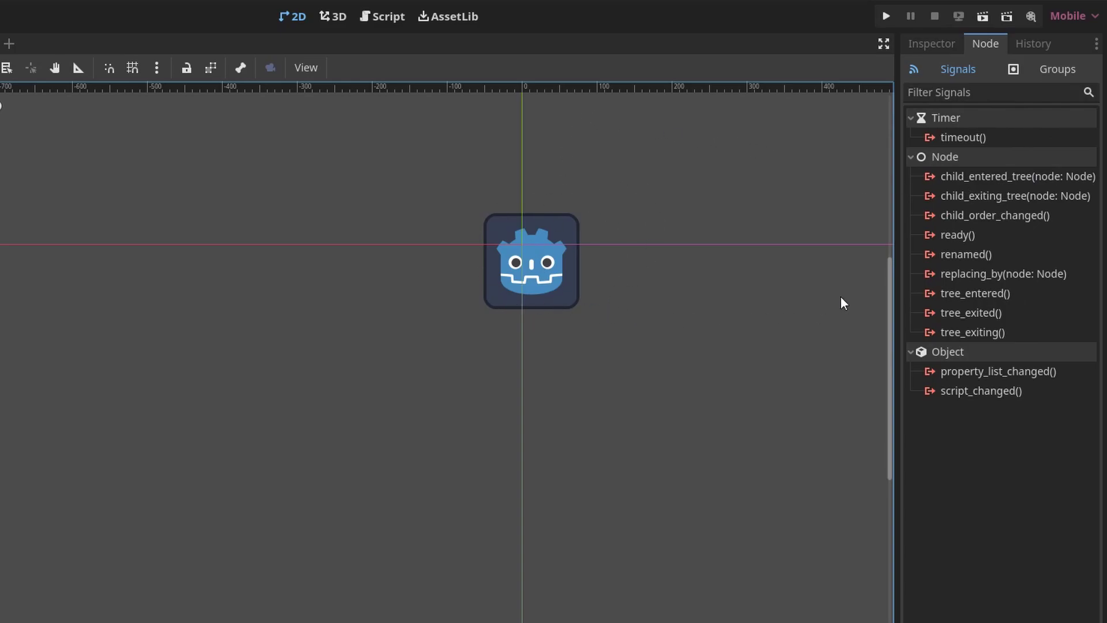
Select the Timer's timeout() signal and read its tooltip description
{"action": "left_click", "coordinate": [971, 143]}
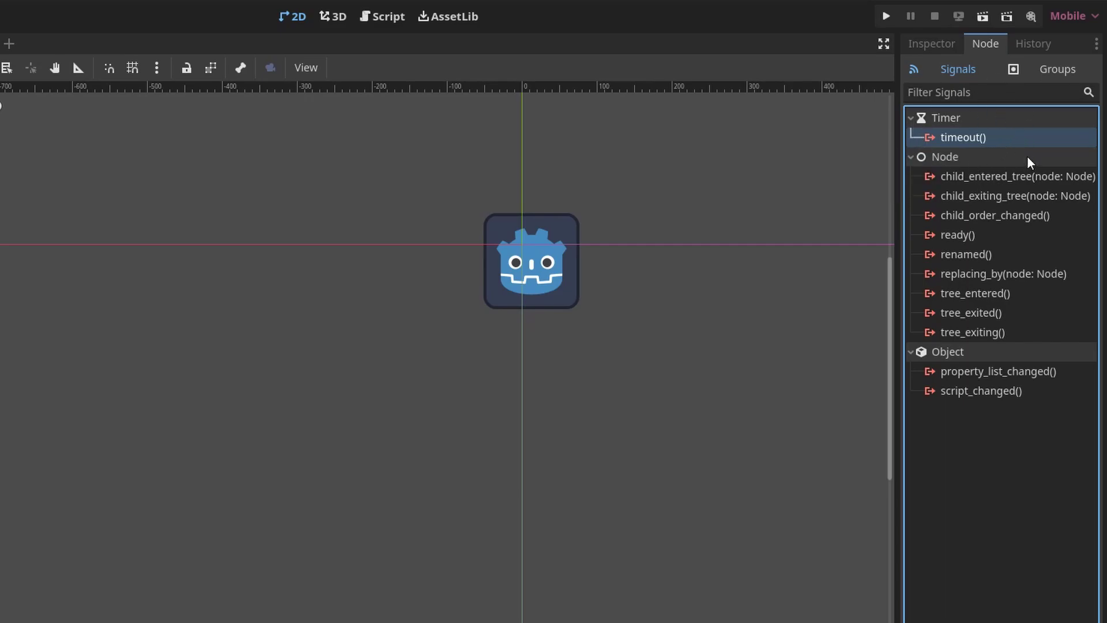
{"action": "mouse_move", "coordinate": [1028, 151]}
Check the Timer's Groups and Signals lists, then show its properties in the Inspector
{"action": "left_click", "coordinate": [1061, 72]}
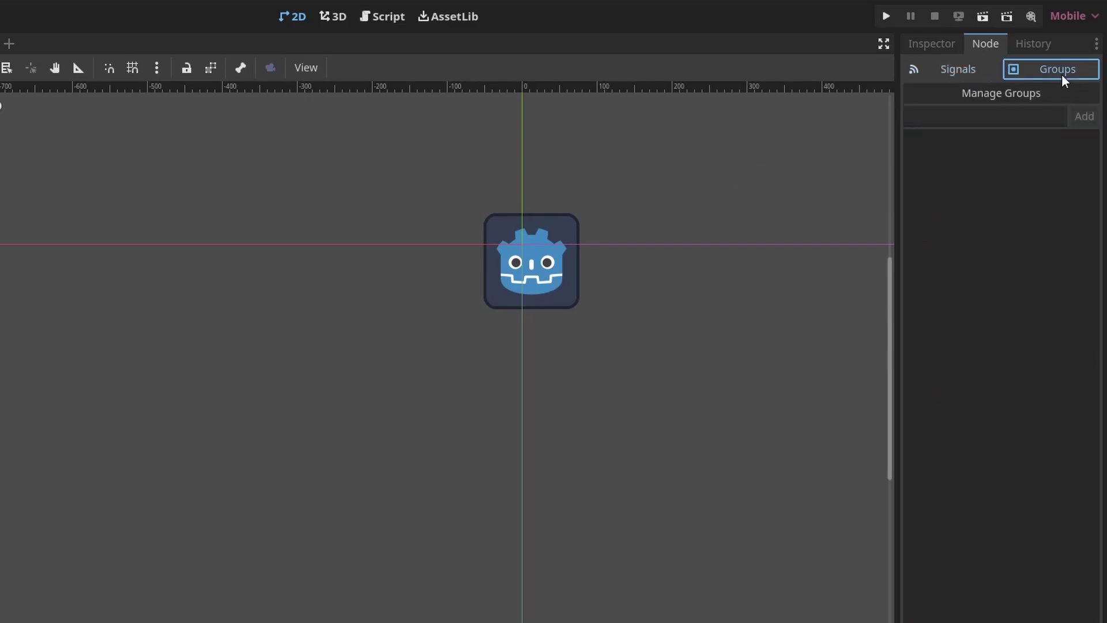
{"action": "left_click", "coordinate": [960, 67]}
{"action": "left_click", "coordinate": [983, 50]}
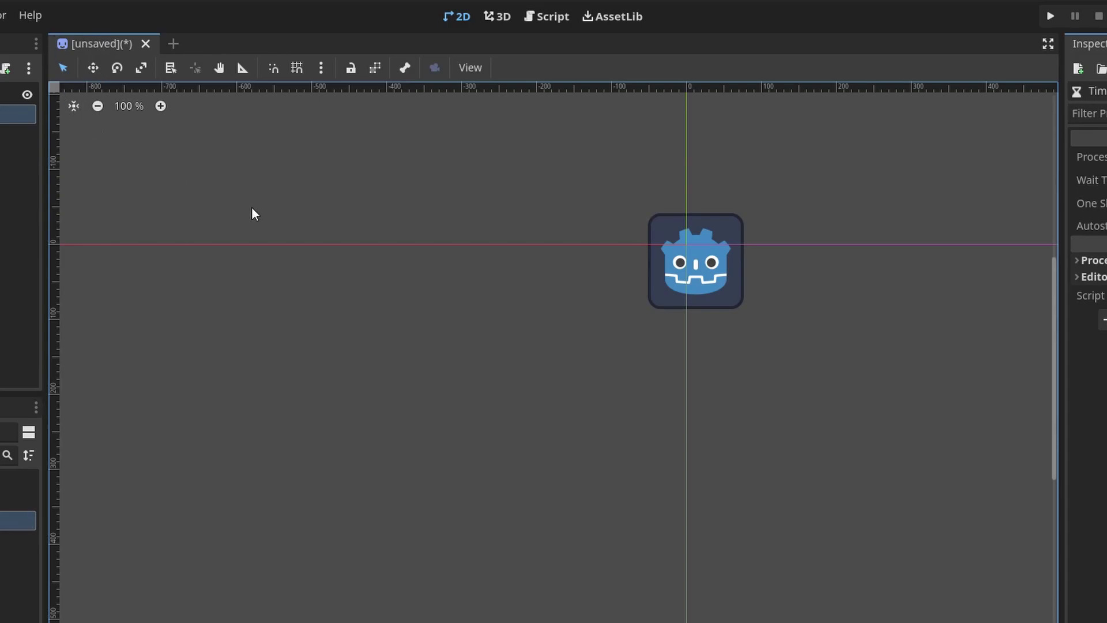
Select the Icon sprite and drag it right of the origin, just below the x axis
{"action": "left_click", "coordinate": [726, 277]}
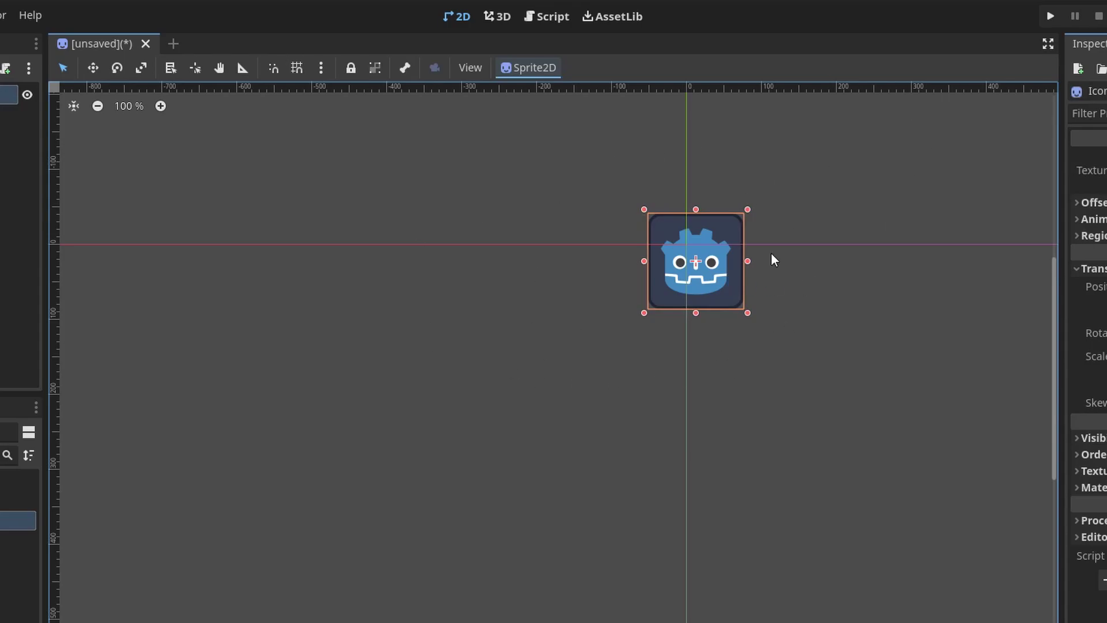
{"action": "middle_click_drag", "start_coordinate": [780, 404], "coordinate": [300, 357]}
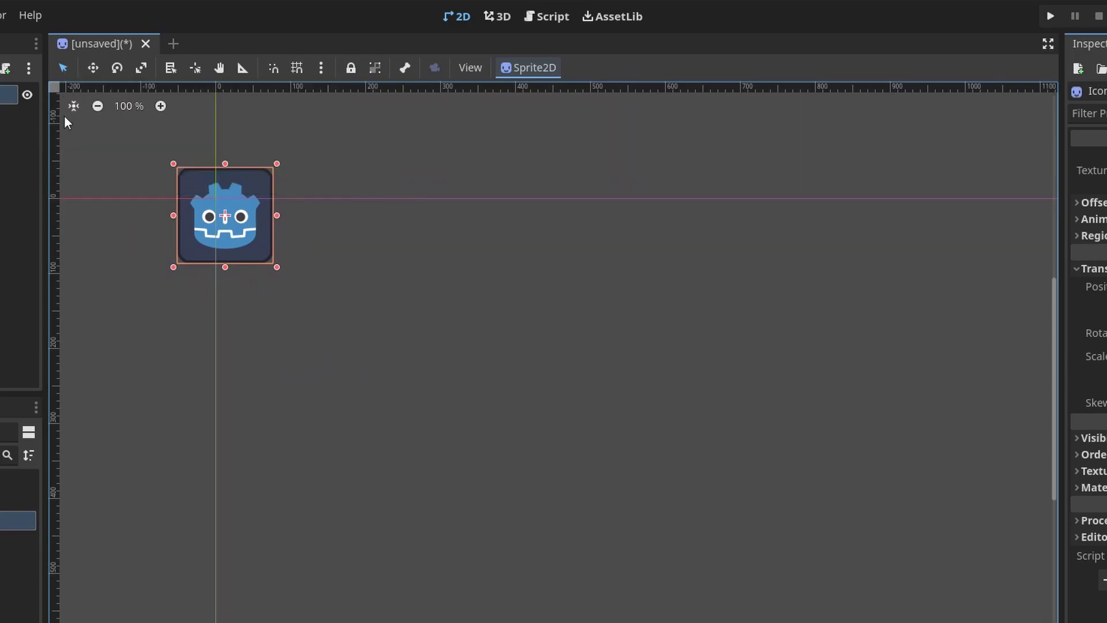
{"action": "mouse_move", "coordinate": [245, 231]}
{"action": "left_mouse_down"}
{"action": "mouse_move", "coordinate": [826, 456]}
{"action": "mouse_move", "coordinate": [181, 355]}
{"action": "mouse_move", "coordinate": [524, 242]}
{"action": "mouse_move", "coordinate": [505, 281]}
{"action": "left_mouse_up"}
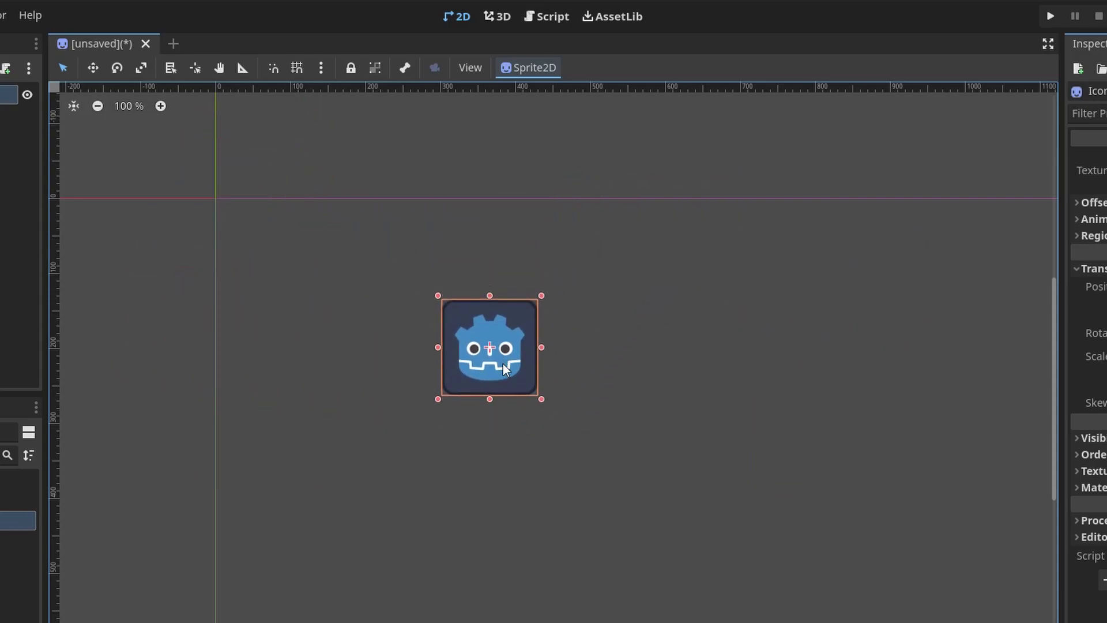
{"action": "mouse_move", "coordinate": [510, 365]}
{"action": "left_mouse_down"}
{"action": "mouse_move", "coordinate": [521, 398]}
{"action": "mouse_move", "coordinate": [676, 384]}
{"action": "mouse_move", "coordinate": [666, 538]}
{"action": "mouse_move", "coordinate": [653, 318]}
{"action": "mouse_move", "coordinate": [645, 518]}
{"action": "mouse_move", "coordinate": [636, 251]}
{"action": "mouse_move", "coordinate": [647, 409]}
{"action": "mouse_move", "coordinate": [621, 251]}
{"action": "left_mouse_up"}
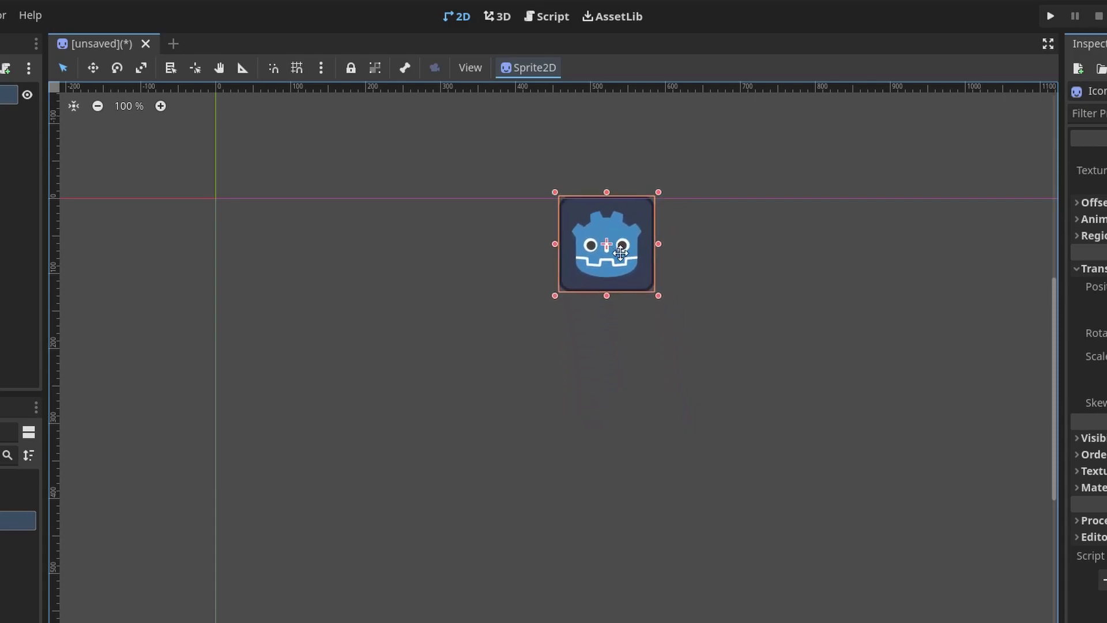
Use Move Mode to nudge the Icon sprite slightly lower and further right
{"action": "left_click", "coordinate": [92, 69]}
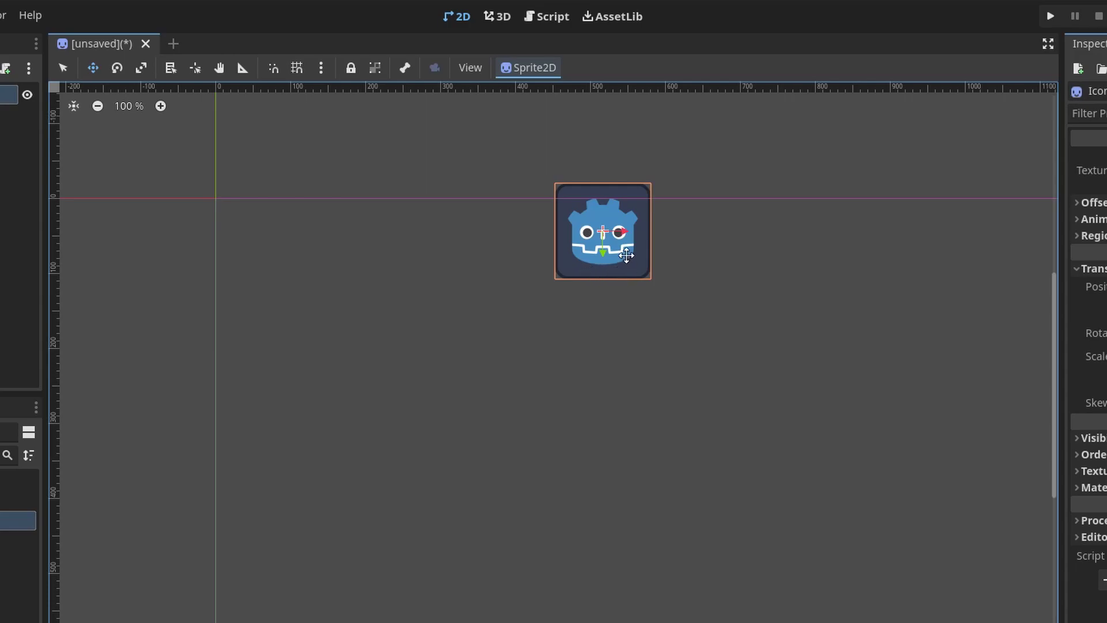
{"action": "mouse_move", "coordinate": [627, 255]}
{"action": "left_mouse_down"}
{"action": "mouse_move", "coordinate": [698, 320]}
{"action": "mouse_move", "coordinate": [594, 288]}
{"action": "left_mouse_up"}
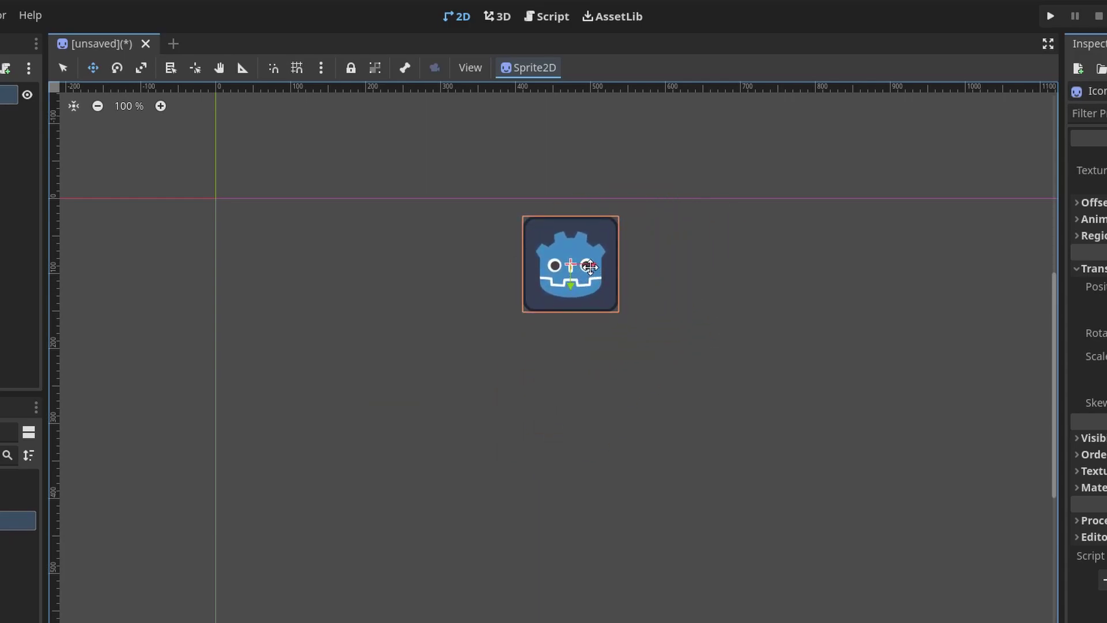
{"action": "mouse_move", "coordinate": [589, 264]}
{"action": "left_mouse_down"}
{"action": "mouse_move", "coordinate": [534, 264]}
{"action": "mouse_move", "coordinate": [629, 283]}
{"action": "mouse_move", "coordinate": [619, 297]}
{"action": "left_mouse_up"}
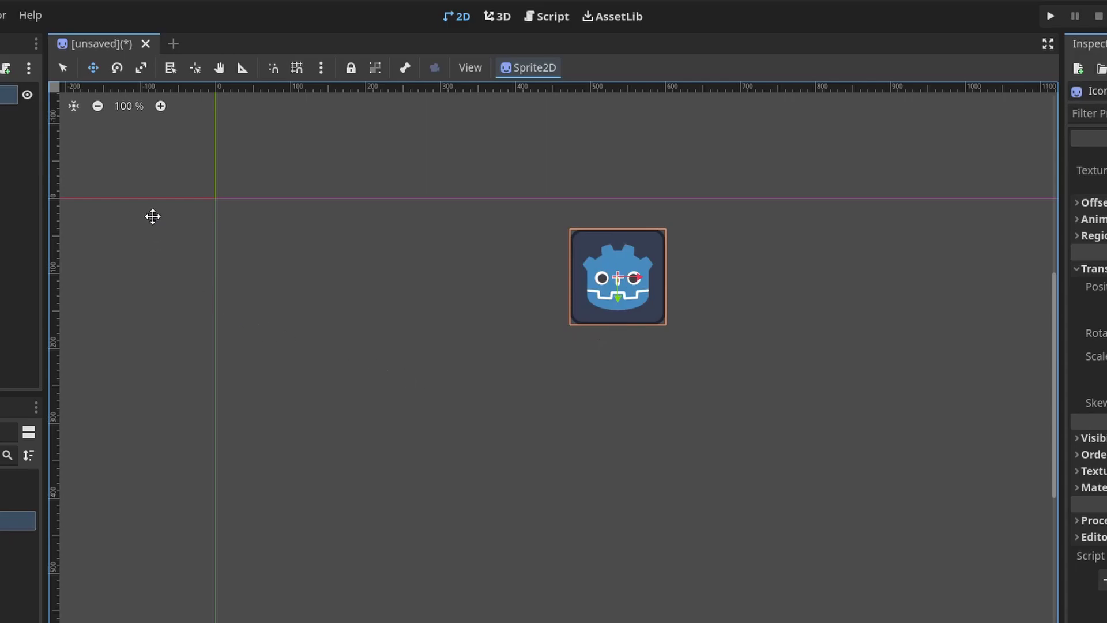
{"action": "left_click", "coordinate": [120, 70]}
Rotate the Icon sprite about its centre until it lies roughly on its side
{"action": "mouse_move", "coordinate": [722, 348]}
{"action": "left_mouse_down"}
{"action": "mouse_move", "coordinate": [666, 418]}
{"action": "mouse_move", "coordinate": [427, 321]}
{"action": "mouse_move", "coordinate": [708, 365]}
{"action": "mouse_move", "coordinate": [766, 267]}
{"action": "mouse_move", "coordinate": [430, 234]}
{"action": "mouse_move", "coordinate": [769, 284]}
{"action": "mouse_move", "coordinate": [415, 297]}
{"action": "mouse_move", "coordinate": [774, 292]}
{"action": "mouse_move", "coordinate": [780, 413]}
{"action": "mouse_move", "coordinate": [803, 314]}
{"action": "mouse_move", "coordinate": [517, 185]}
{"action": "mouse_move", "coordinate": [462, 213]}
{"action": "mouse_move", "coordinate": [759, 501]}
{"action": "mouse_move", "coordinate": [851, 290]}
{"action": "left_mouse_up"}
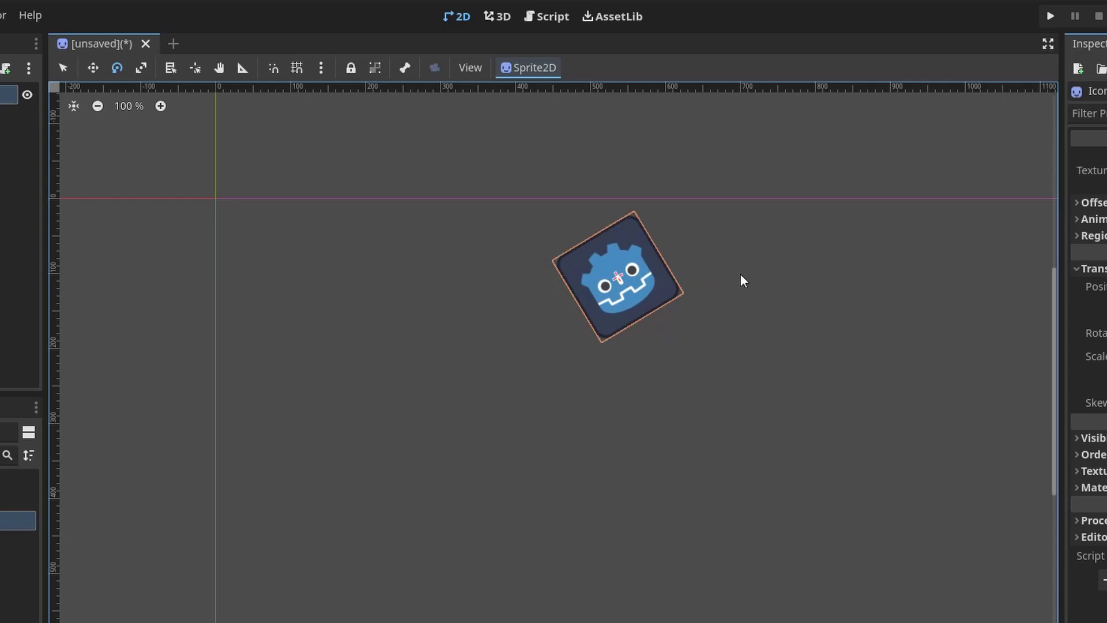
{"action": "mouse_move", "coordinate": [741, 275]}
{"action": "left_mouse_down"}
{"action": "mouse_move", "coordinate": [754, 415]}
{"action": "mouse_move", "coordinate": [690, 329]}
{"action": "mouse_move", "coordinate": [638, 297]}
{"action": "mouse_move", "coordinate": [674, 292]}
{"action": "mouse_move", "coordinate": [645, 262]}
{"action": "mouse_move", "coordinate": [983, 285]}
{"action": "mouse_move", "coordinate": [577, 580]}
{"action": "mouse_move", "coordinate": [922, 244]}
{"action": "mouse_move", "coordinate": [405, 199]}
{"action": "mouse_move", "coordinate": [753, 140]}
{"action": "mouse_move", "coordinate": [923, 267]}
{"action": "mouse_move", "coordinate": [601, 141]}
{"action": "mouse_move", "coordinate": [1009, 341]}
{"action": "mouse_move", "coordinate": [636, 468]}
{"action": "mouse_move", "coordinate": [747, 460]}
{"action": "mouse_move", "coordinate": [846, 519]}
{"action": "mouse_move", "coordinate": [574, 487]}
{"action": "mouse_move", "coordinate": [865, 402]}
{"action": "mouse_move", "coordinate": [862, 469]}
{"action": "mouse_move", "coordinate": [863, 175]}
{"action": "mouse_move", "coordinate": [433, 342]}
{"action": "mouse_move", "coordinate": [640, 426]}
{"action": "mouse_move", "coordinate": [475, 309]}
{"action": "mouse_move", "coordinate": [526, 421]}
{"action": "mouse_move", "coordinate": [806, 305]}
{"action": "mouse_move", "coordinate": [719, 410]}
{"action": "mouse_move", "coordinate": [511, 405]}
{"action": "mouse_move", "coordinate": [514, 233]}
{"action": "mouse_move", "coordinate": [875, 267]}
{"action": "mouse_move", "coordinate": [902, 455]}
{"action": "mouse_move", "coordinate": [873, 205]}
{"action": "mouse_move", "coordinate": [596, 176]}
{"action": "mouse_move", "coordinate": [514, 250]}
{"action": "mouse_move", "coordinate": [583, 405]}
{"action": "mouse_move", "coordinate": [729, 425]}
{"action": "mouse_move", "coordinate": [790, 381]}
{"action": "mouse_move", "coordinate": [808, 352]}
{"action": "mouse_move", "coordinate": [831, 237]}
{"action": "mouse_move", "coordinate": [749, 158]}
{"action": "mouse_move", "coordinate": [842, 312]}
{"action": "mouse_move", "coordinate": [838, 367]}
{"action": "mouse_move", "coordinate": [586, 398]}
{"action": "mouse_move", "coordinate": [535, 390]}
{"action": "left_mouse_up"}
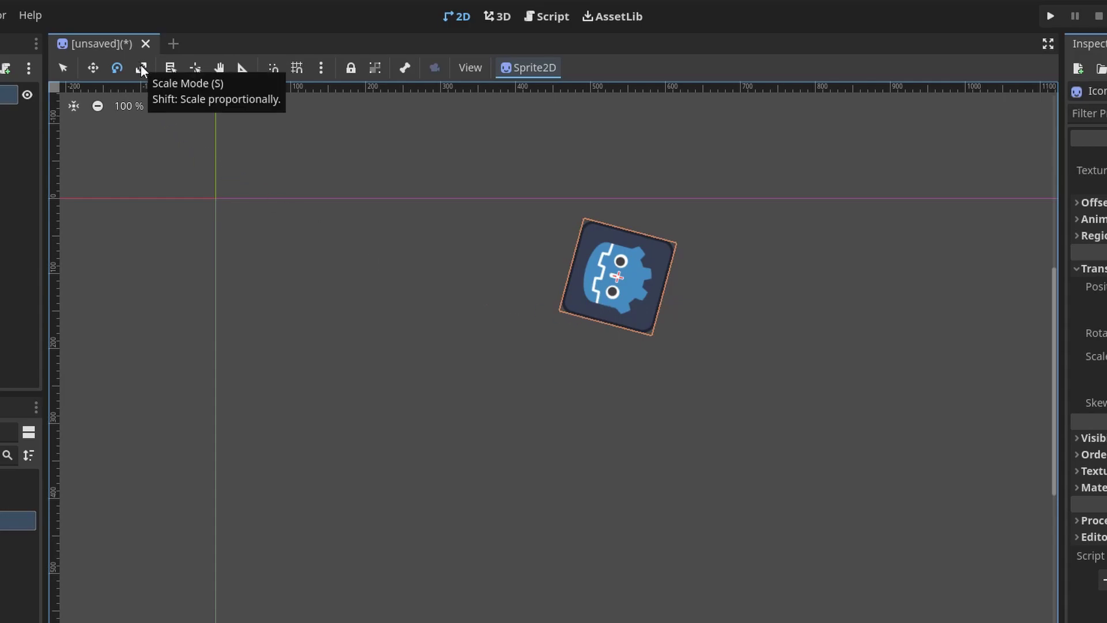
In Scale Mode, enlarge the tilted Icon sprite and stretch it taller than wide
{"action": "left_click", "coordinate": [140, 67]}
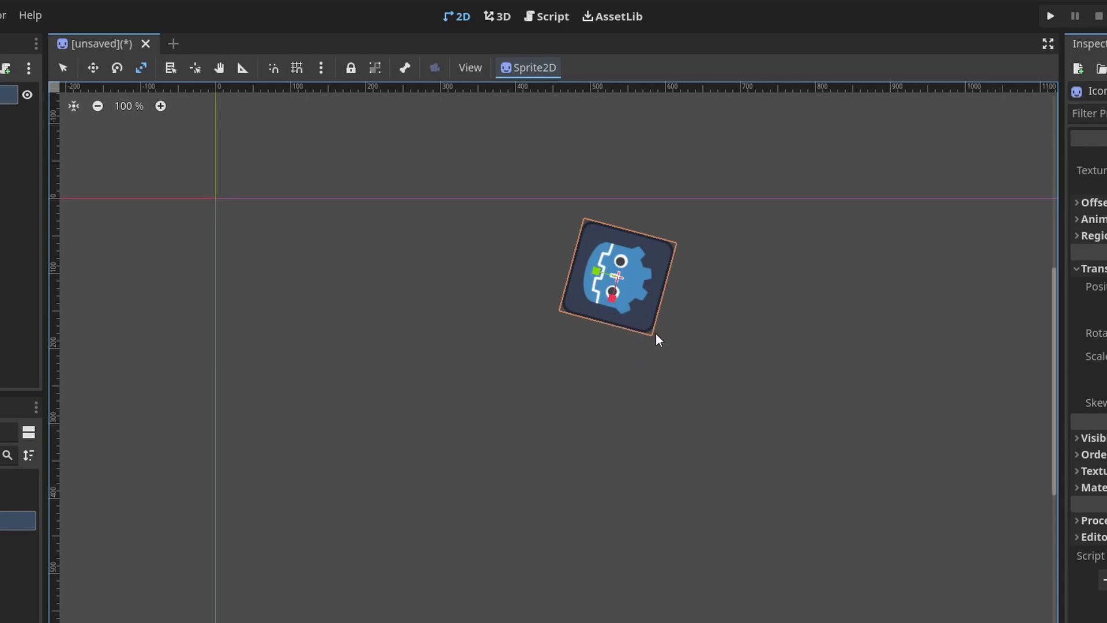
{"action": "mouse_move", "coordinate": [638, 311]}
{"action": "left_mouse_down"}
{"action": "mouse_move", "coordinate": [600, 325]}
{"action": "mouse_move", "coordinate": [780, 352]}
{"action": "mouse_move", "coordinate": [646, 361]}
{"action": "mouse_move", "coordinate": [666, 332]}
{"action": "mouse_move", "coordinate": [658, 340]}
{"action": "left_mouse_up"}
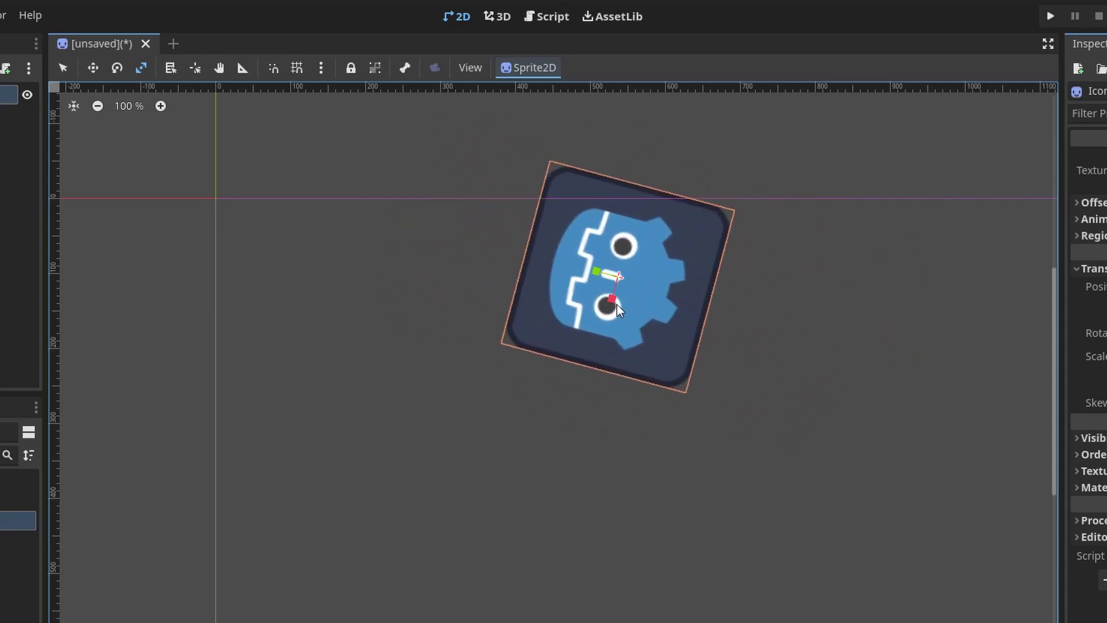
{"action": "mouse_move", "coordinate": [617, 305]}
{"action": "left_mouse_down"}
{"action": "mouse_move", "coordinate": [600, 341]}
{"action": "mouse_move", "coordinate": [627, 286]}
{"action": "mouse_move", "coordinate": [605, 348]}
{"action": "mouse_move", "coordinate": [591, 274]}
{"action": "mouse_move", "coordinate": [485, 273]}
{"action": "mouse_move", "coordinate": [583, 282]}
{"action": "mouse_move", "coordinate": [590, 292]}
{"action": "mouse_move", "coordinate": [537, 286]}
{"action": "mouse_move", "coordinate": [586, 290]}
{"action": "mouse_move", "coordinate": [615, 317]}
{"action": "mouse_move", "coordinate": [621, 304]}
{"action": "mouse_move", "coordinate": [633, 415]}
{"action": "mouse_move", "coordinate": [702, 225]}
{"action": "mouse_move", "coordinate": [662, 348]}
{"action": "mouse_move", "coordinate": [699, 225]}
{"action": "mouse_move", "coordinate": [690, 329]}
{"action": "left_mouse_up"}
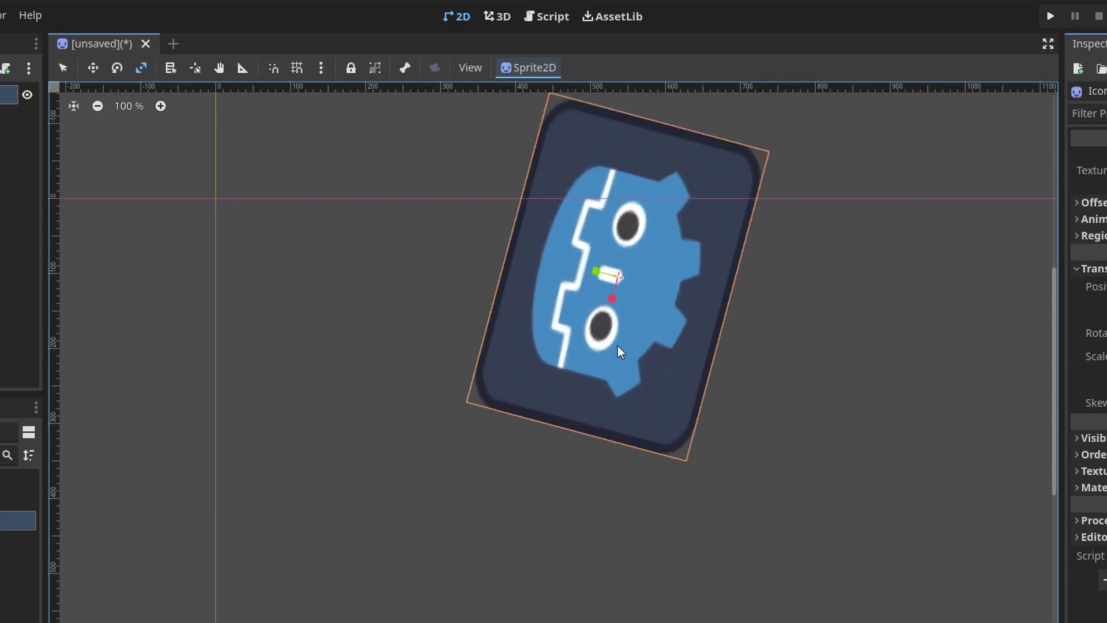
Turn on Smart Snap and drag the stretched sprite left and down in Select Mode
{"action": "left_click", "coordinate": [275, 69]}
{"action": "mouse_move", "coordinate": [592, 233]}
{"action": "left_mouse_down"}
{"action": "mouse_move", "coordinate": [580, 262]}
{"action": "mouse_move", "coordinate": [584, 250]}
{"action": "mouse_move", "coordinate": [518, 223]}
{"action": "left_mouse_up"}
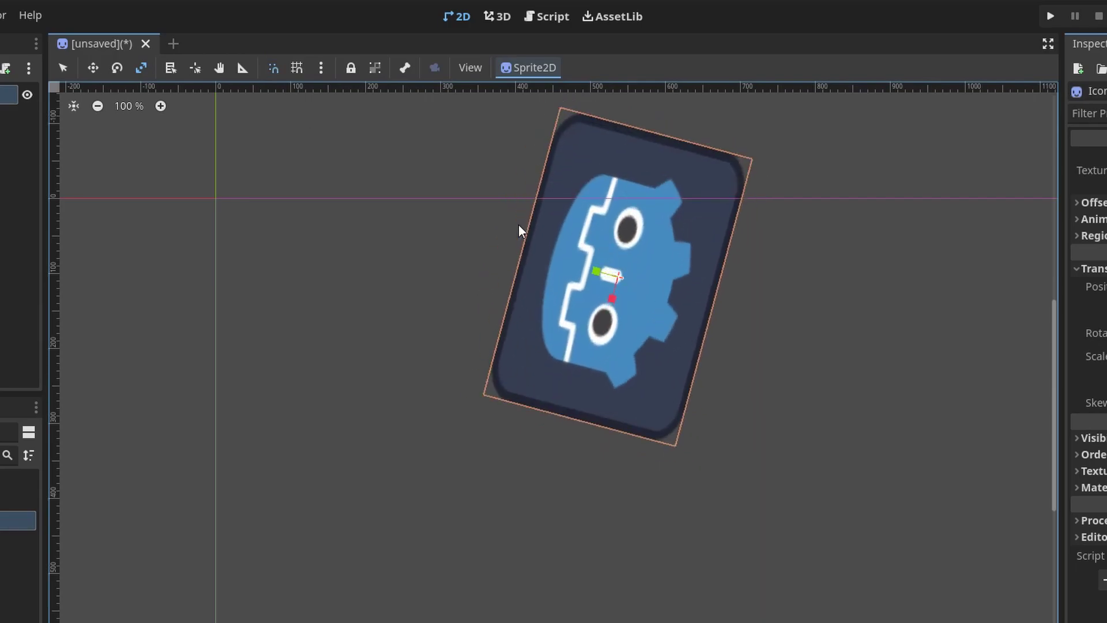
{"action": "left_click", "coordinate": [65, 68]}
{"action": "mouse_move", "coordinate": [677, 228]}
{"action": "left_mouse_down"}
{"action": "mouse_move", "coordinate": [599, 292]}
{"action": "mouse_move", "coordinate": [450, 313]}
{"action": "mouse_move", "coordinate": [858, 296]}
{"action": "mouse_move", "coordinate": [578, 352]}
{"action": "mouse_move", "coordinate": [579, 278]}
{"action": "left_mouse_up"}
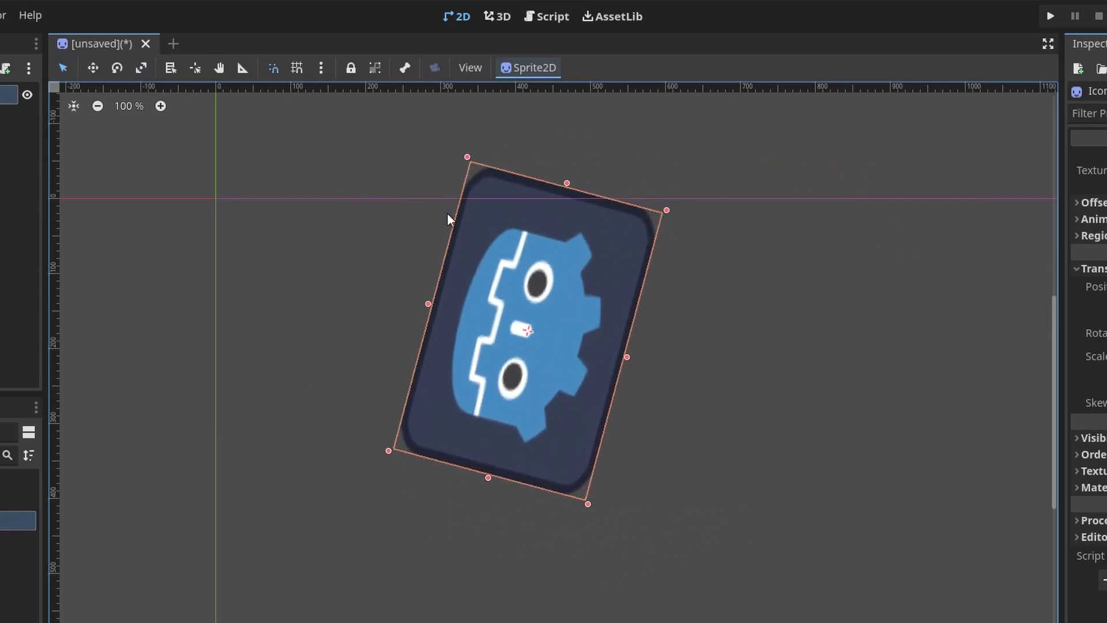
Move the sprite along the snap grid, then turn Grid Snap off and place it freely
{"action": "left_click", "coordinate": [302, 70]}
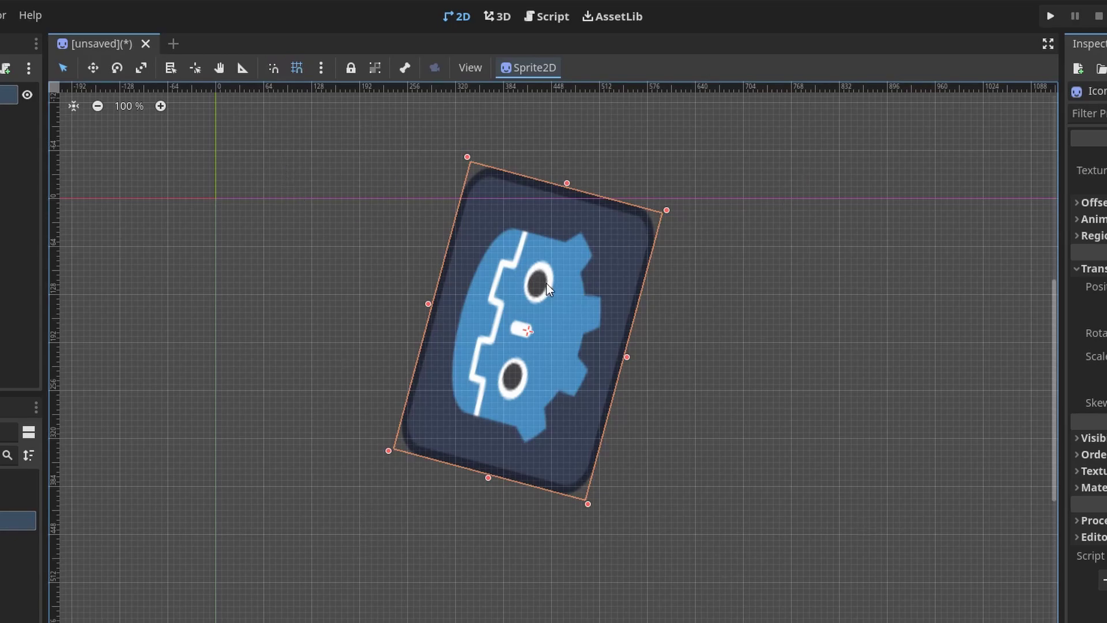
{"action": "mouse_move", "coordinate": [546, 282]}
{"action": "left_mouse_down"}
{"action": "mouse_move", "coordinate": [679, 353]}
{"action": "mouse_move", "coordinate": [687, 249]}
{"action": "mouse_move", "coordinate": [525, 261]}
{"action": "mouse_move", "coordinate": [642, 439]}
{"action": "mouse_move", "coordinate": [664, 335]}
{"action": "mouse_move", "coordinate": [561, 306]}
{"action": "mouse_move", "coordinate": [470, 306]}
{"action": "left_mouse_up"}
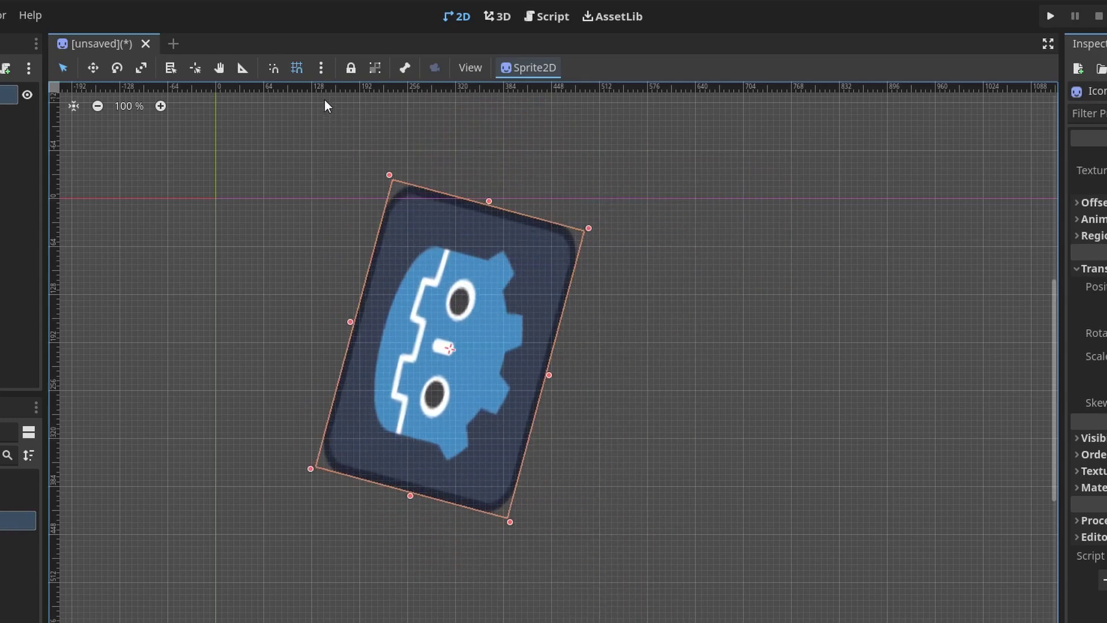
{"action": "left_click", "coordinate": [298, 68]}
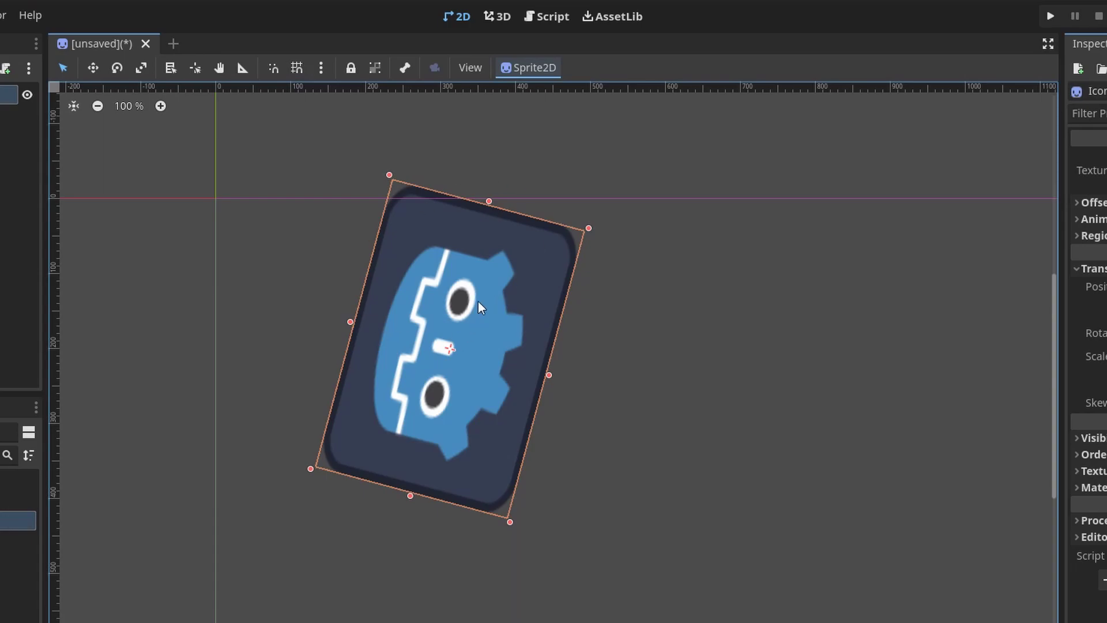
{"action": "mouse_move", "coordinate": [479, 301]}
{"action": "left_mouse_down"}
{"action": "mouse_move", "coordinate": [430, 403]}
{"action": "mouse_move", "coordinate": [713, 510]}
{"action": "mouse_move", "coordinate": [644, 318]}
{"action": "left_mouse_up"}
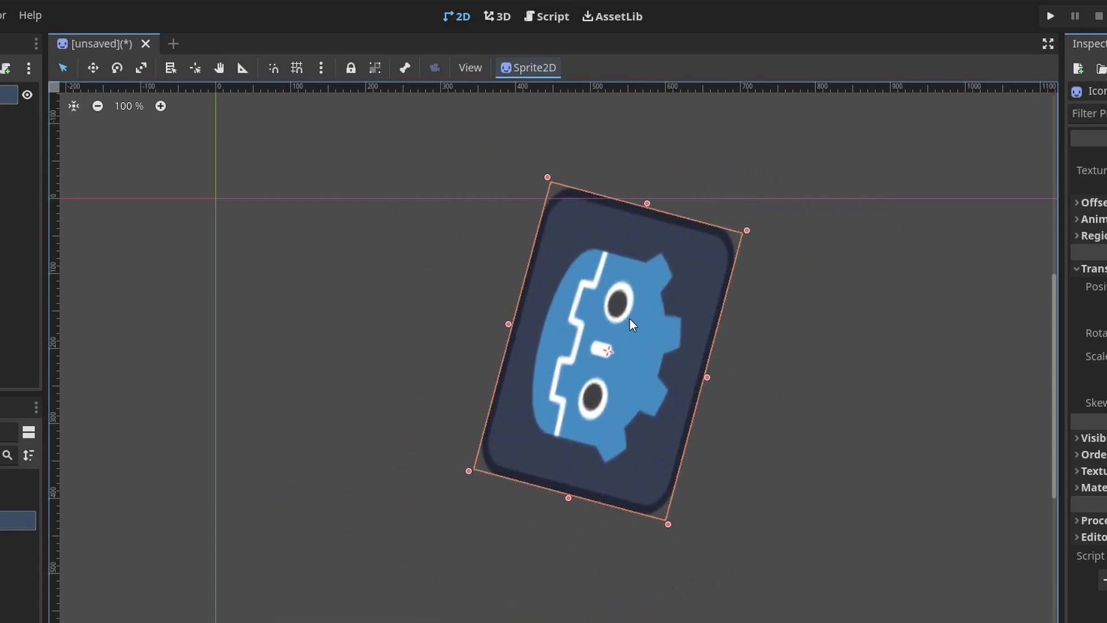
{"action": "middle_click_drag", "start_coordinate": [750, 460], "coordinate": [663, 428]}
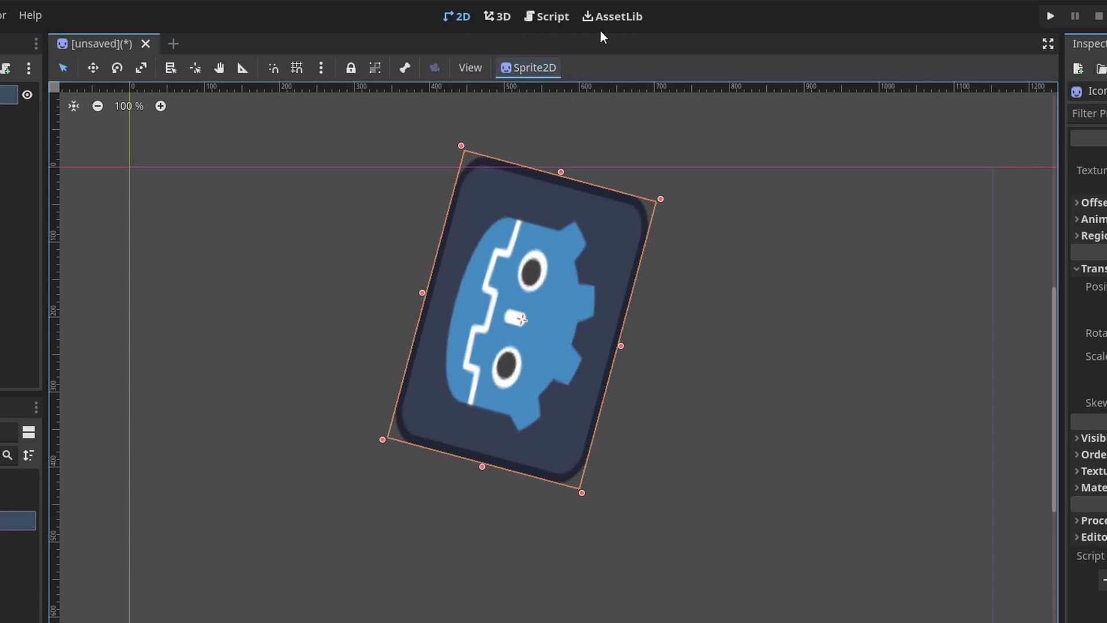
Visit the 3D, Script and AssetLib workspaces in turn
{"action": "left_click", "coordinate": [503, 19]}
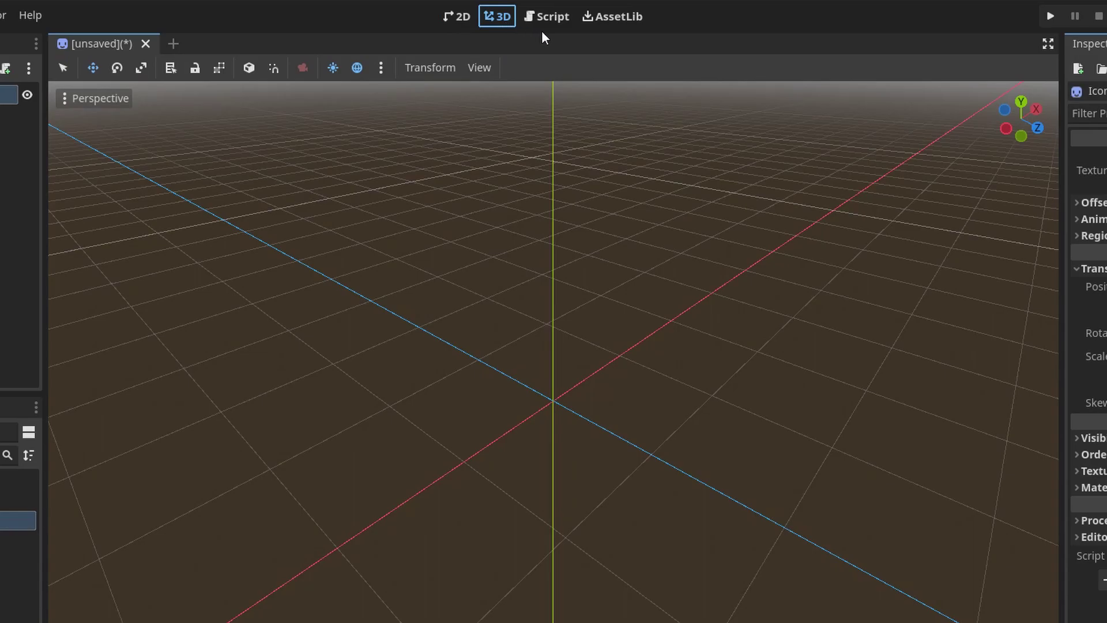
{"action": "left_click", "coordinate": [552, 20]}
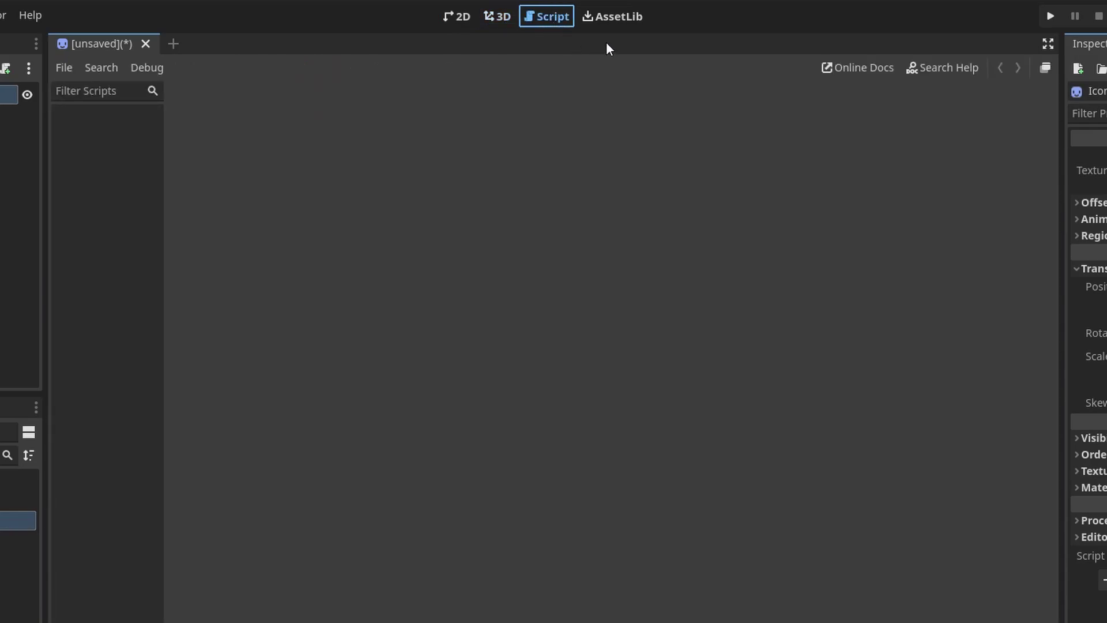
{"action": "left_click", "coordinate": [621, 18]}
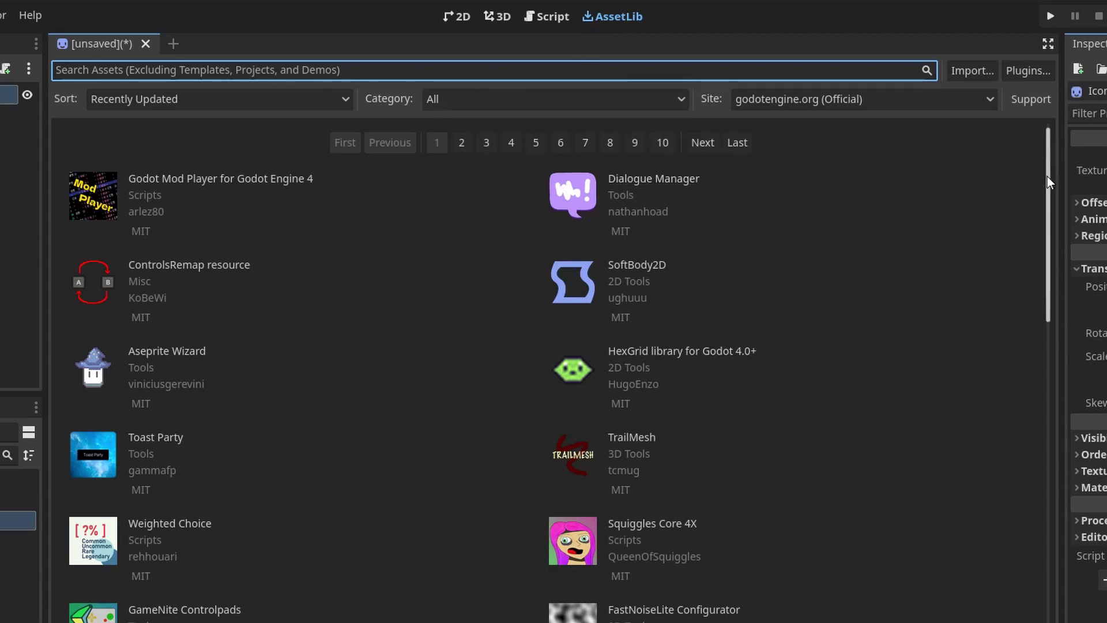
Scroll through the AssetLib listing, then return to the empty Script workspace
{"action": "mouse_move", "coordinate": [1048, 174]}
{"action": "left_mouse_down"}
{"action": "mouse_move", "coordinate": [1004, 565]}
{"action": "mouse_move", "coordinate": [1038, 124]}
{"action": "left_mouse_up"}
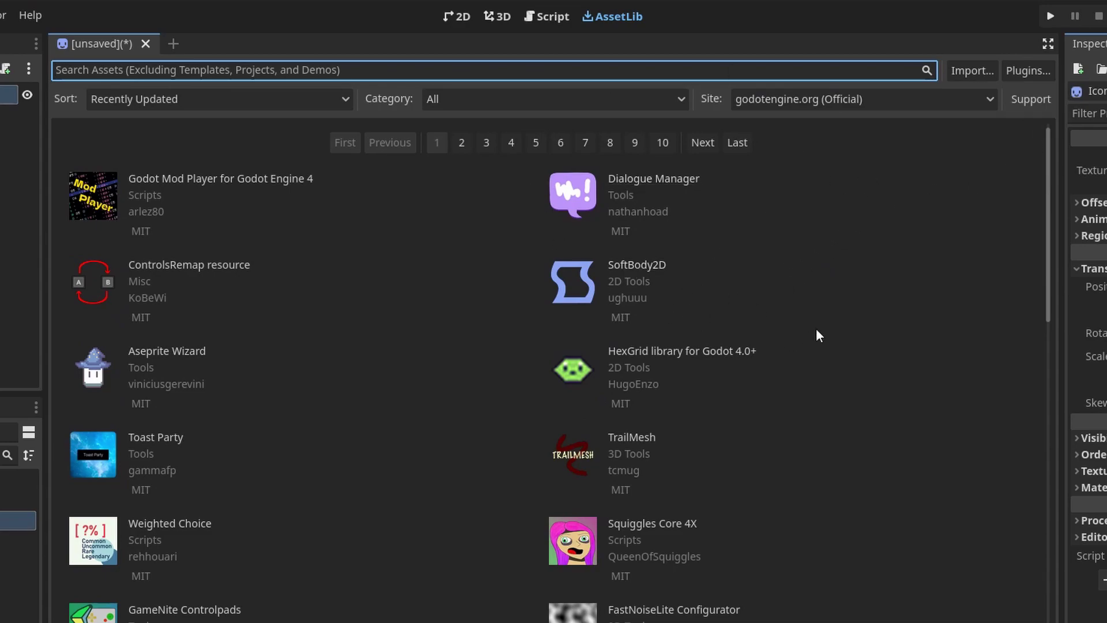
{"action": "scroll", "coordinate": [1047, 218], "scroll_direction": "down", "scroll_amount": 1}
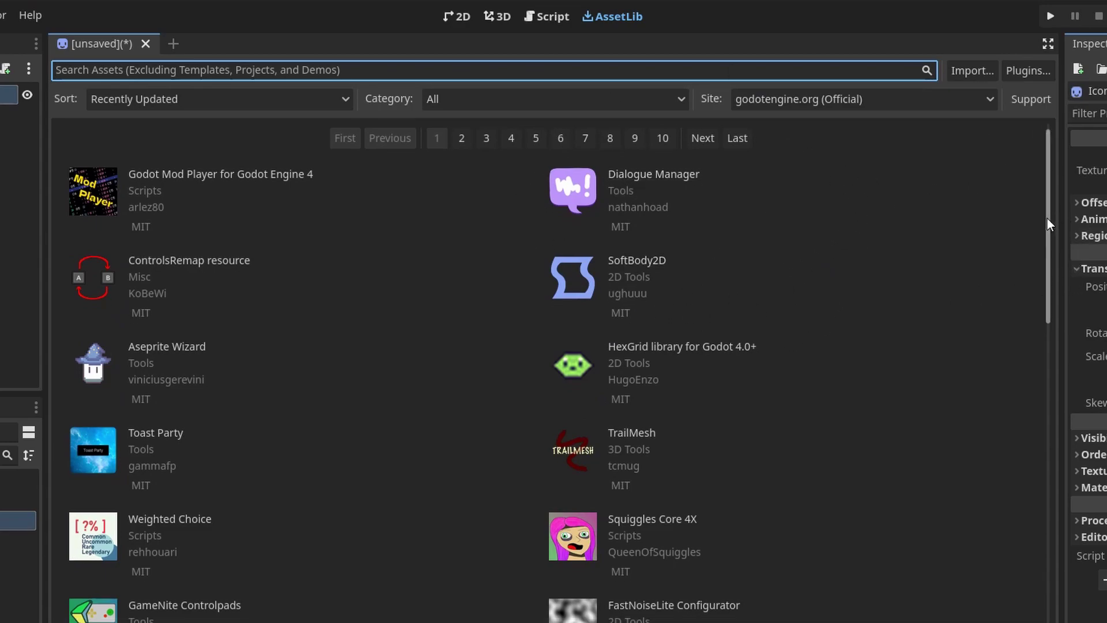
{"action": "left_click_drag", "start_coordinate": [1047, 223], "coordinate": [1046, 436]}
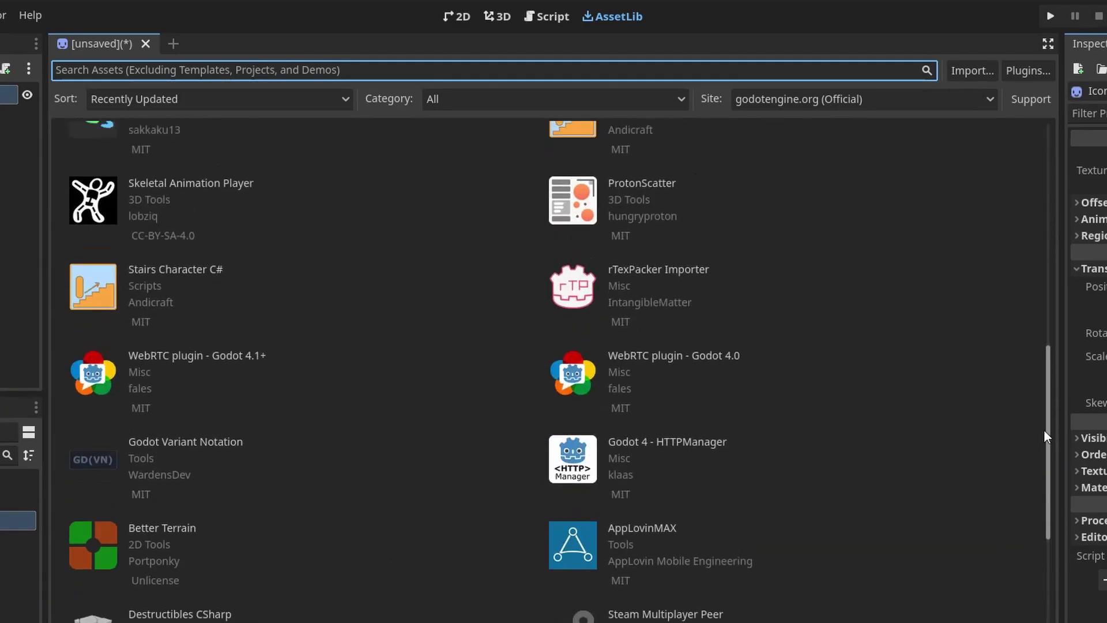
{"action": "mouse_move", "coordinate": [1044, 431]}
{"action": "left_mouse_down"}
{"action": "mouse_move", "coordinate": [1042, 554]}
{"action": "mouse_move", "coordinate": [1016, 137]}
{"action": "left_mouse_up"}
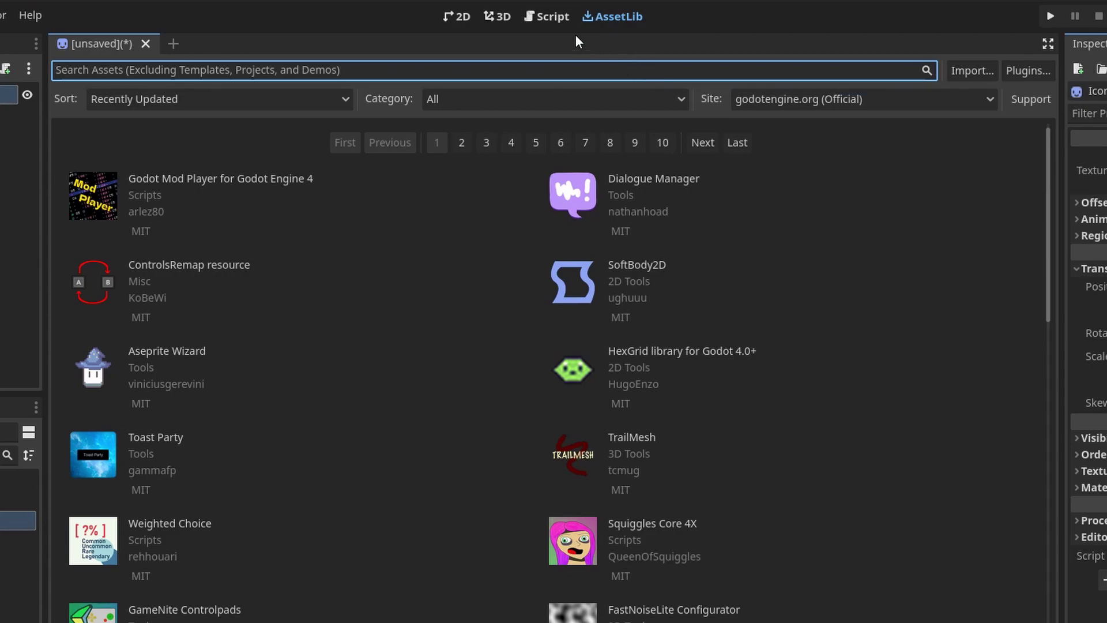
{"action": "left_click", "coordinate": [549, 23]}
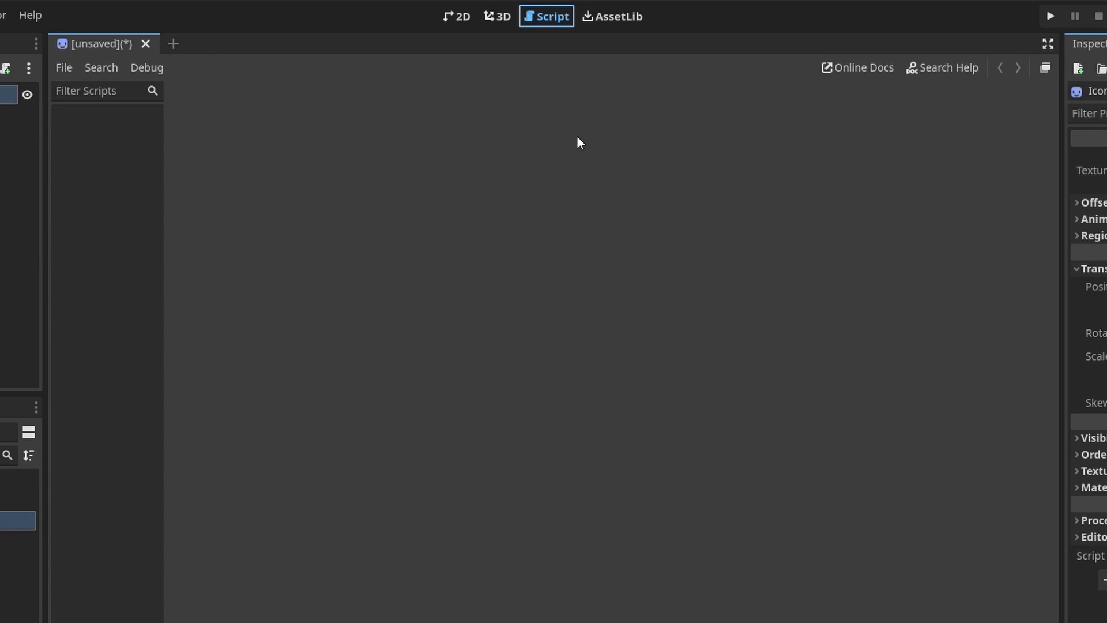
Toggle between the 2D and Script workspaces, ending on the 2D view of the rotated, scaled Icon sprite
{"action": "left_click", "coordinate": [460, 16]}
{"action": "left_click", "coordinate": [555, 17]}
{"action": "left_click", "coordinate": [461, 21]}
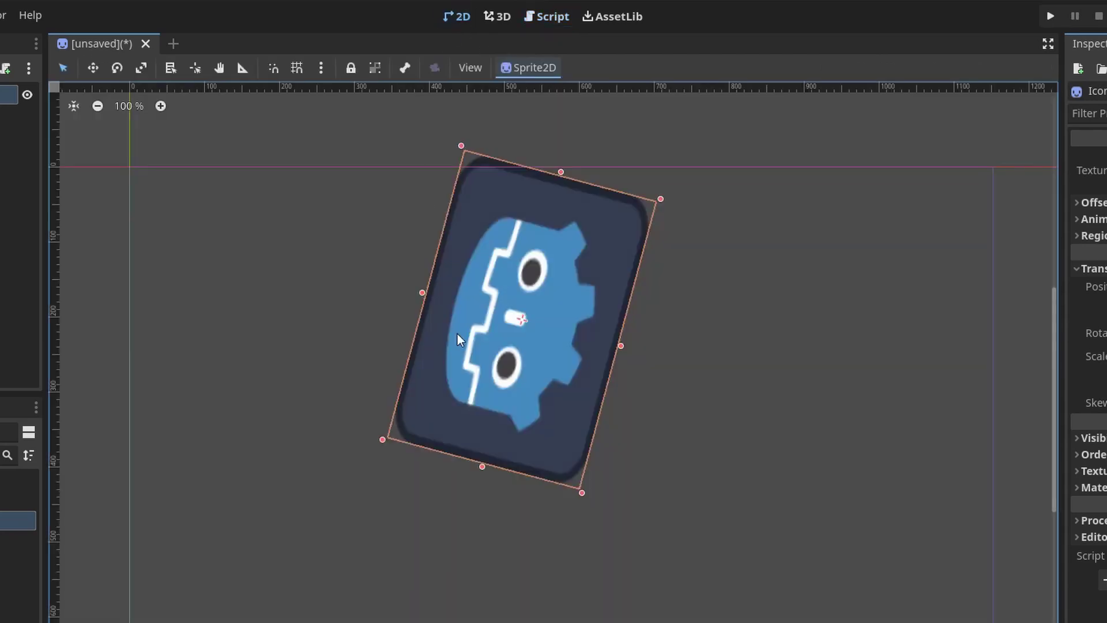
{"action": "left_click", "coordinate": [548, 21]}
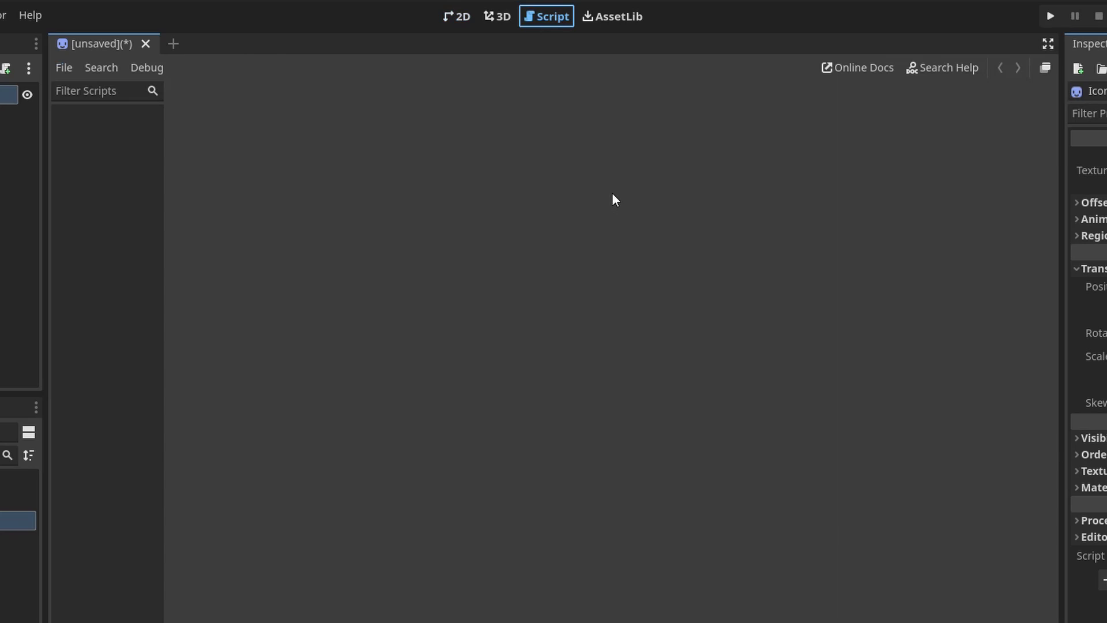
{"action": "left_click", "coordinate": [459, 18]}
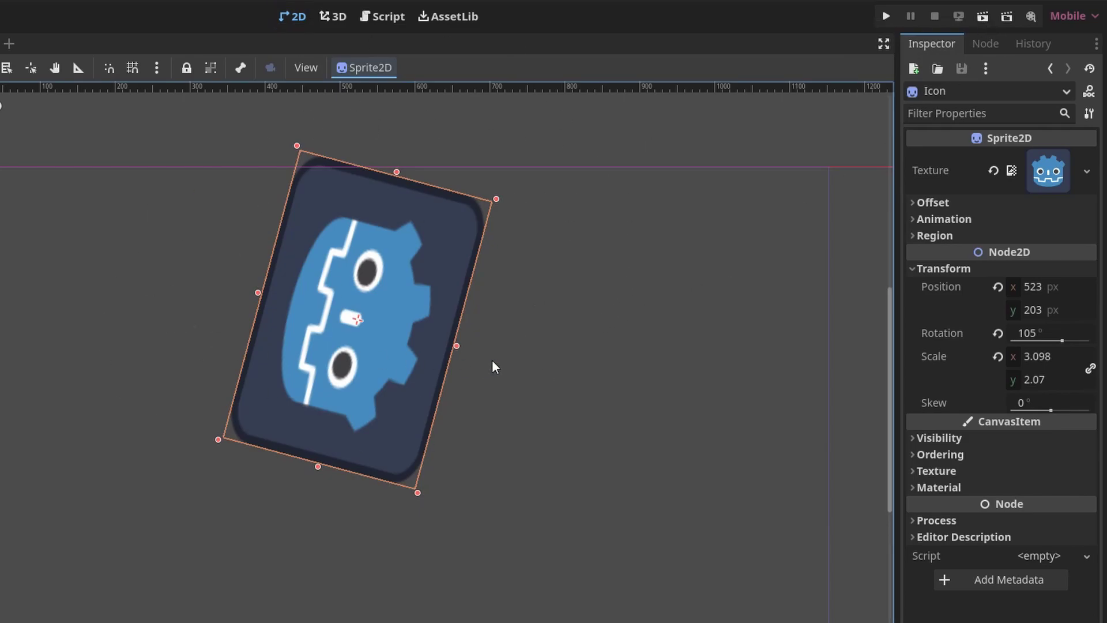
{"action": "left_click", "coordinate": [983, 20]}
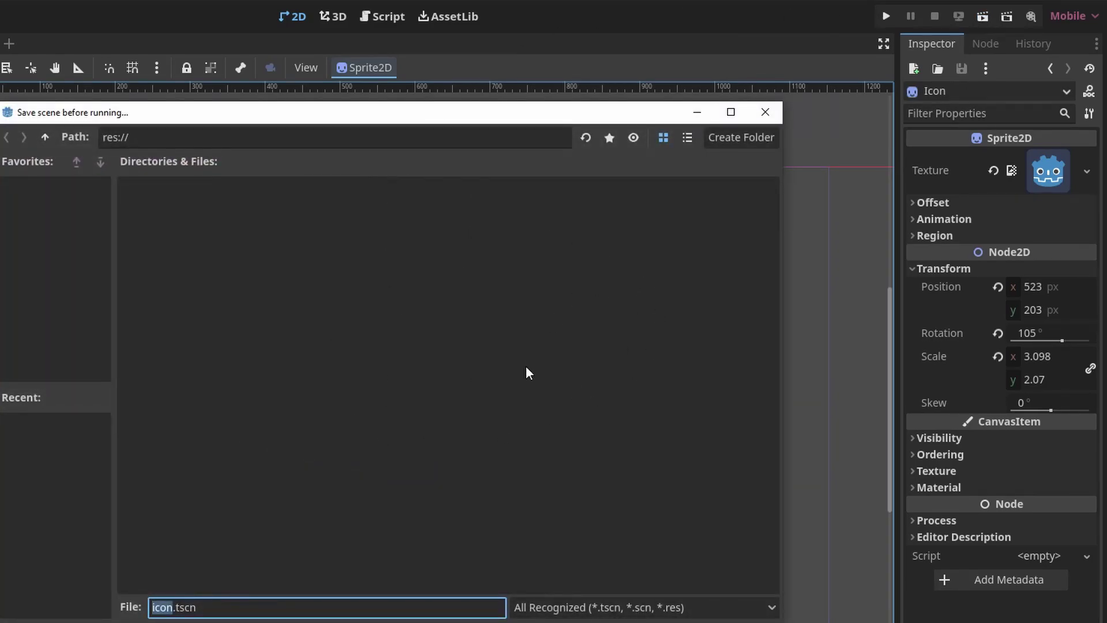
{"action": "left_click", "coordinate": [766, 116]}
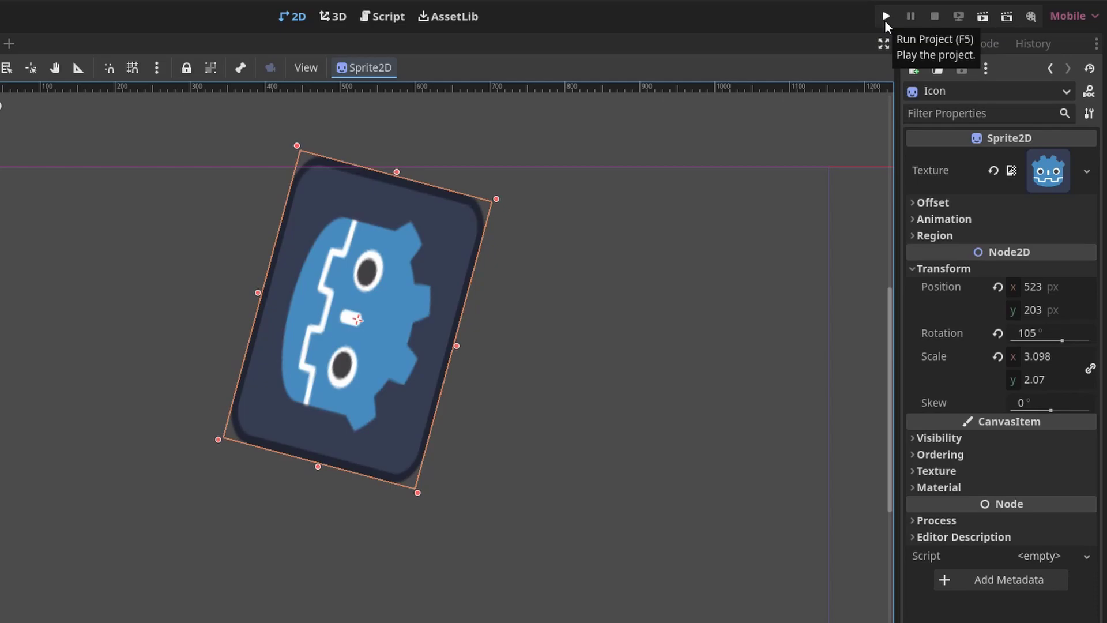
{"action": "left_click", "coordinate": [884, 19]}
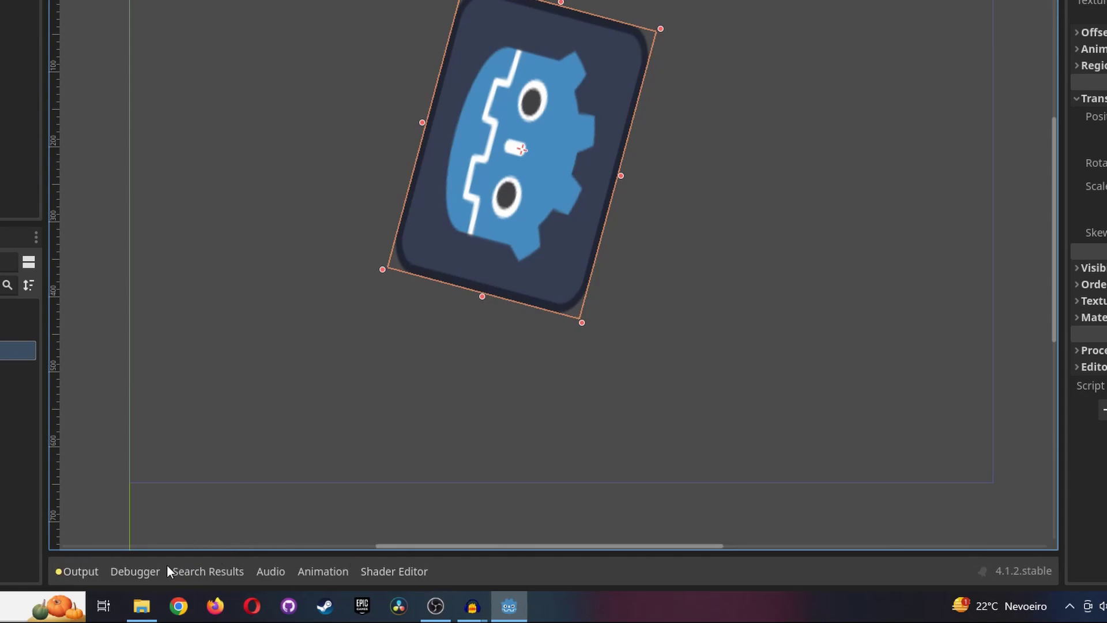
{"action": "left_click", "coordinate": [77, 578]}
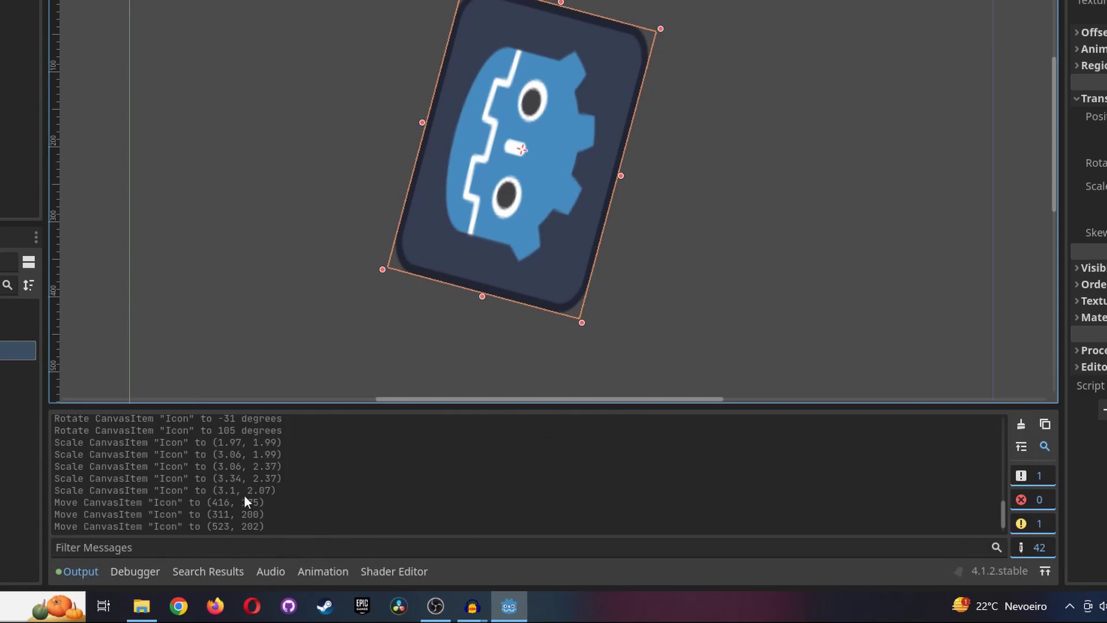
{"action": "mouse_move", "coordinate": [1004, 515]}
{"action": "left_mouse_down"}
{"action": "mouse_move", "coordinate": [1008, 436]}
{"action": "mouse_move", "coordinate": [1002, 467]}
{"action": "left_mouse_up"}
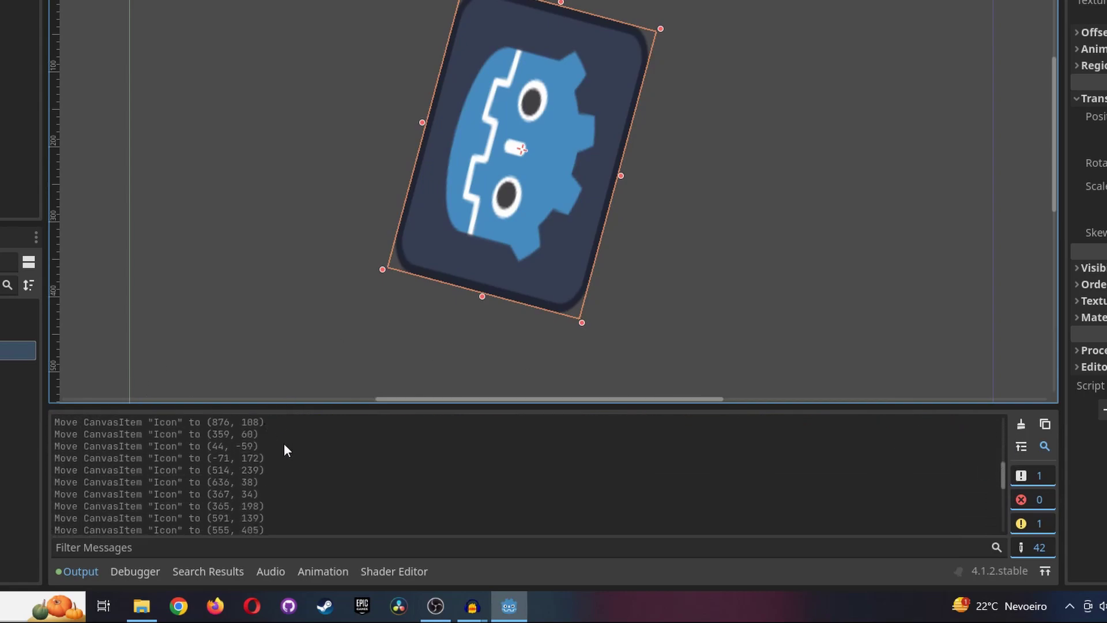
{"action": "left_click_drag", "start_coordinate": [265, 458], "coordinate": [63, 459]}
{"action": "left_click", "coordinate": [321, 472]}
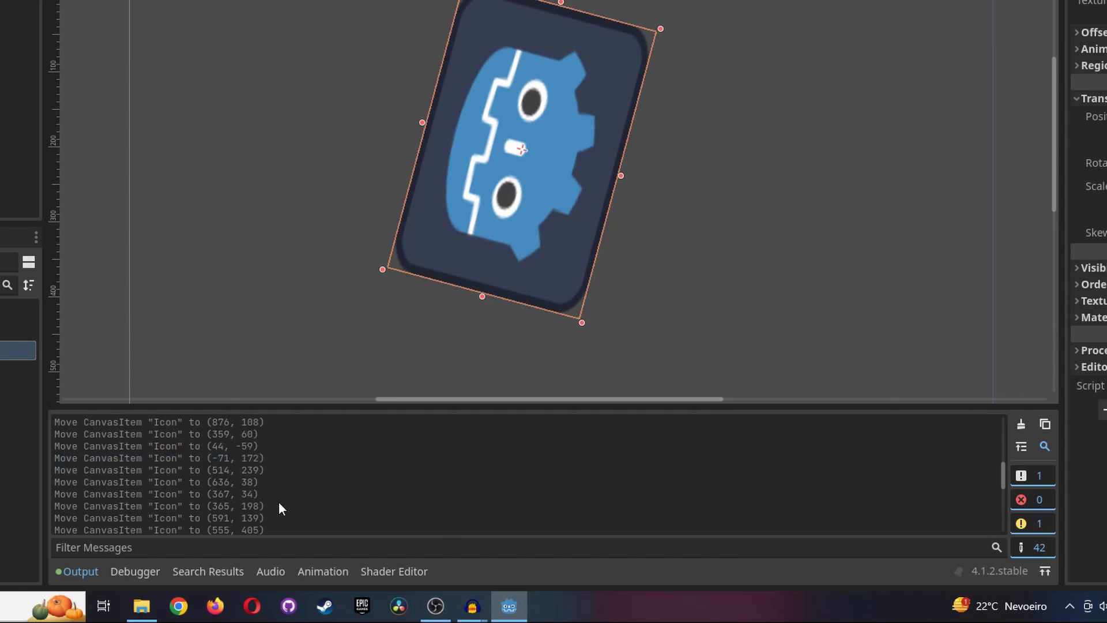
{"action": "left_click", "coordinate": [126, 572]}
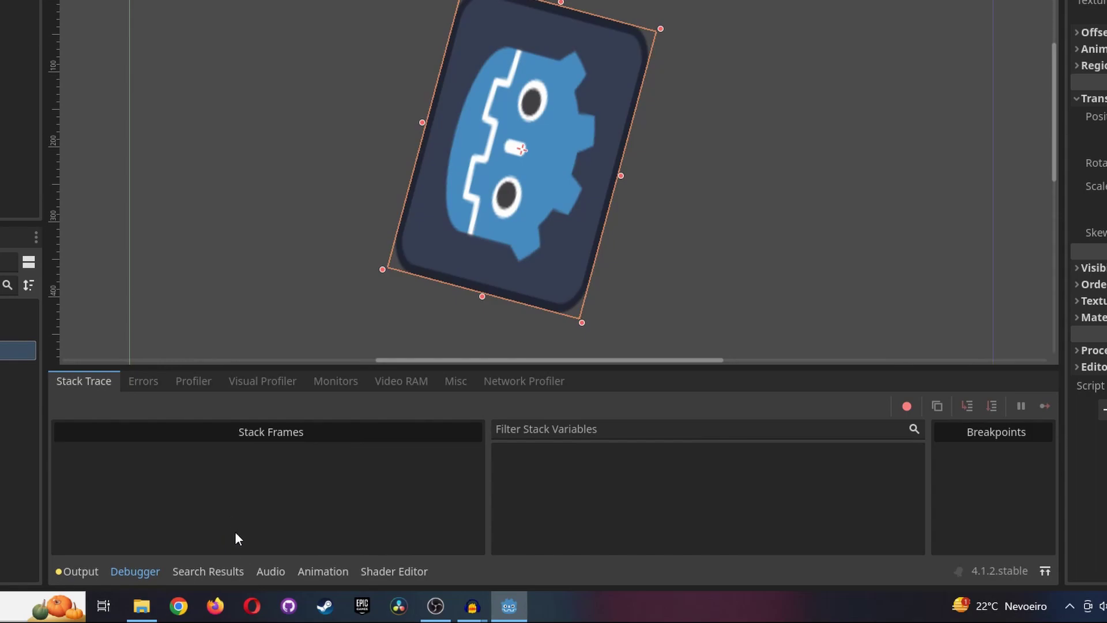
{"action": "left_click", "coordinate": [222, 573]}
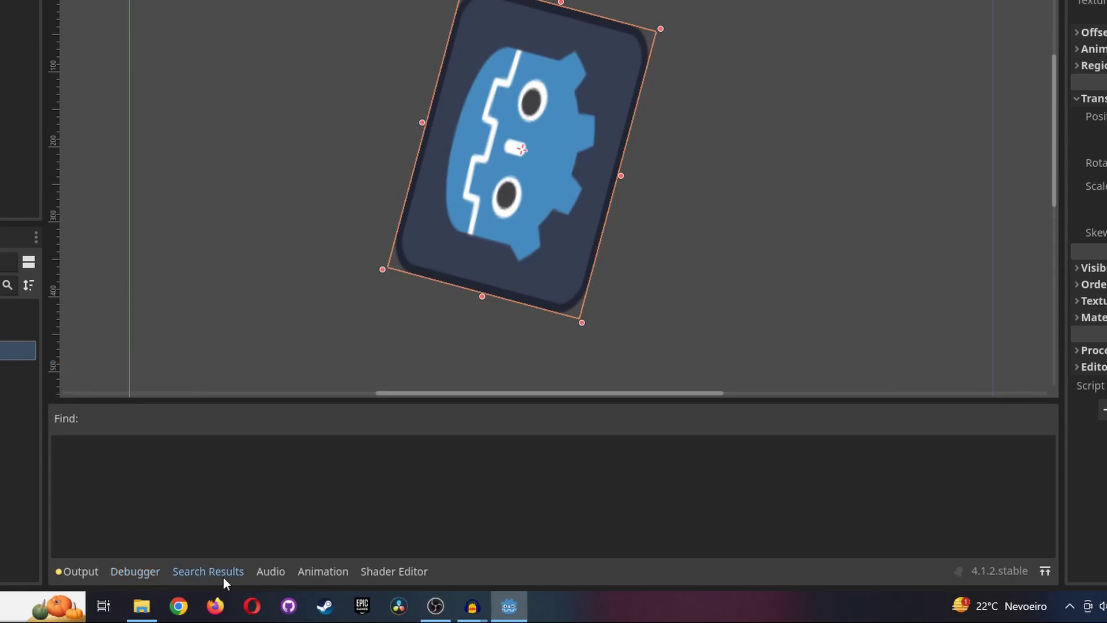
{"action": "left_click", "coordinate": [266, 574]}
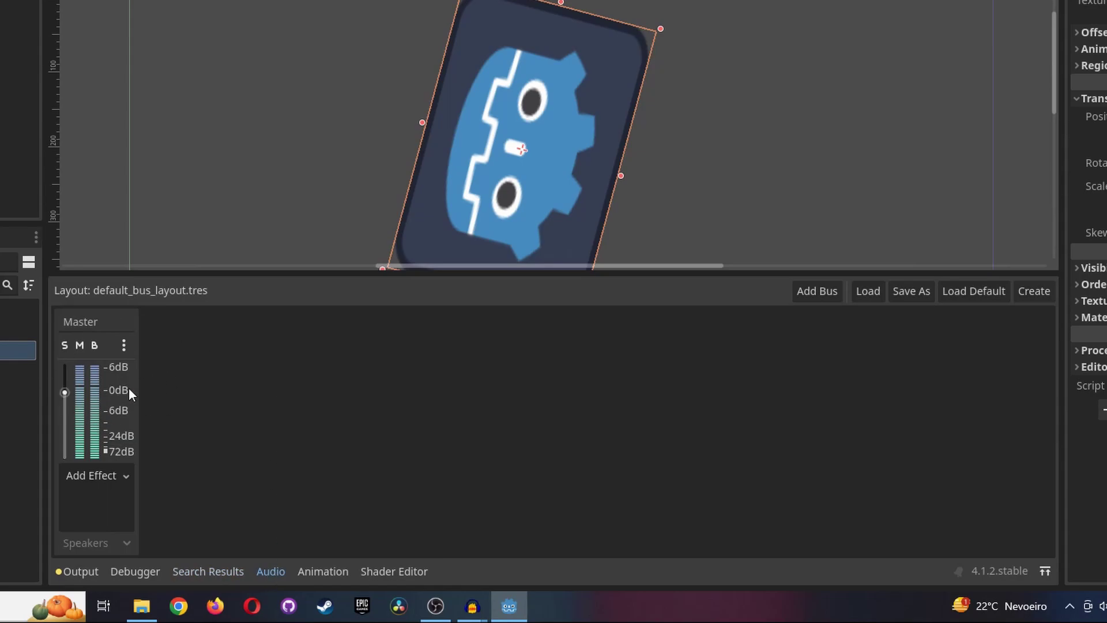
{"action": "left_click", "coordinate": [326, 569]}
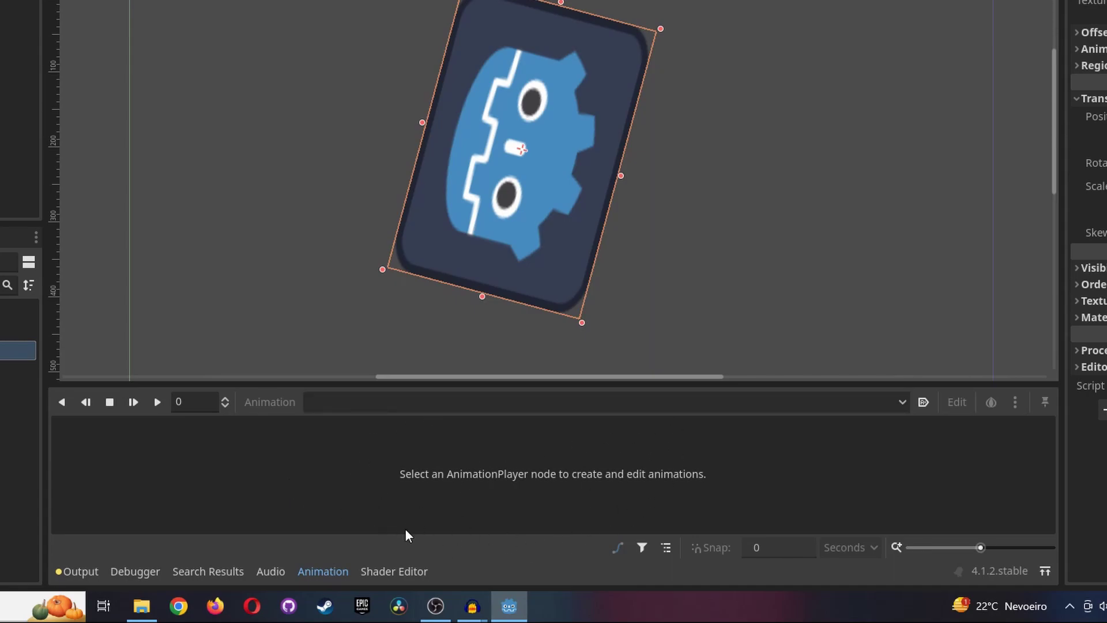
{"action": "left_click", "coordinate": [382, 579]}
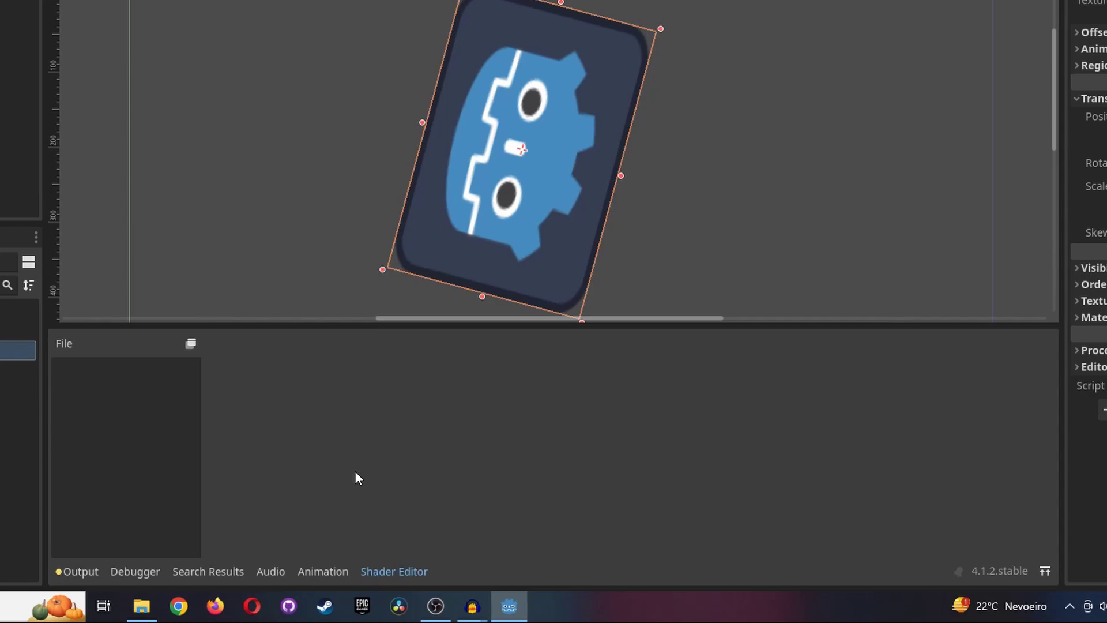
{"action": "left_click", "coordinate": [78, 574]}
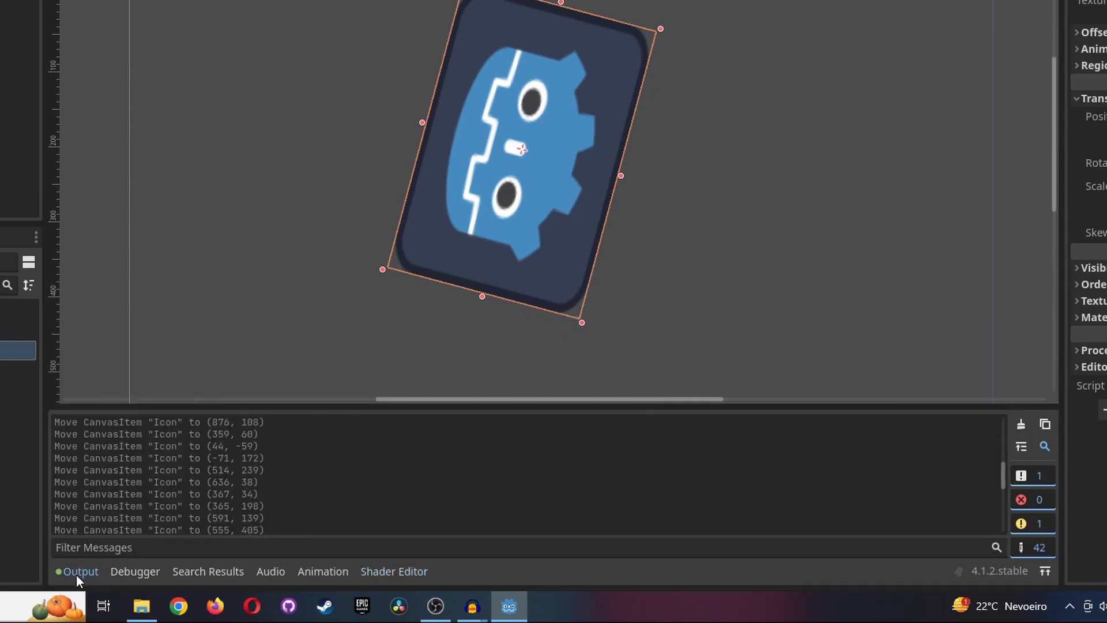
{"action": "left_click", "coordinate": [81, 575]}
{"action": "left_click", "coordinate": [82, 576]}
{"action": "left_click", "coordinate": [81, 576]}
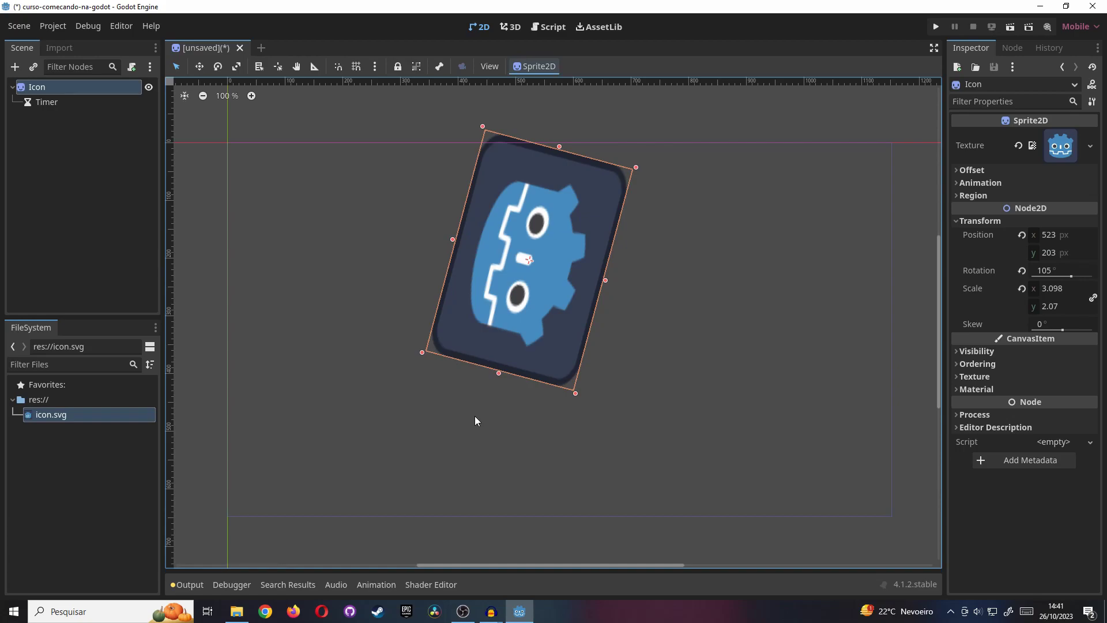
{"action": "middle_click_drag", "start_coordinate": [475, 416], "coordinate": [541, 417]}
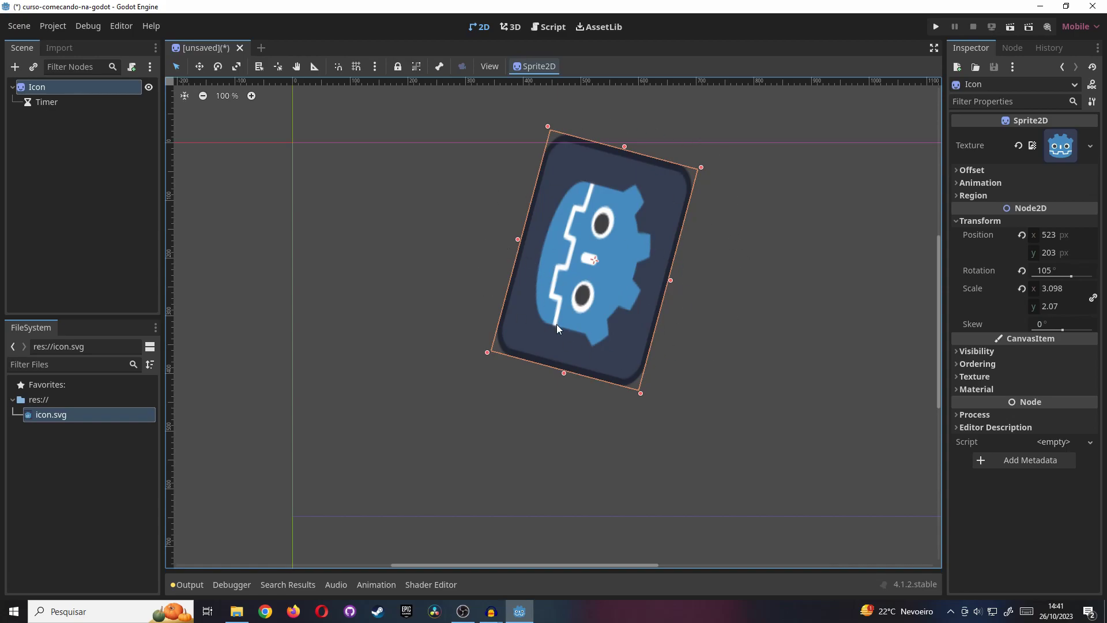
{"action": "left_click", "coordinate": [92, 87]}
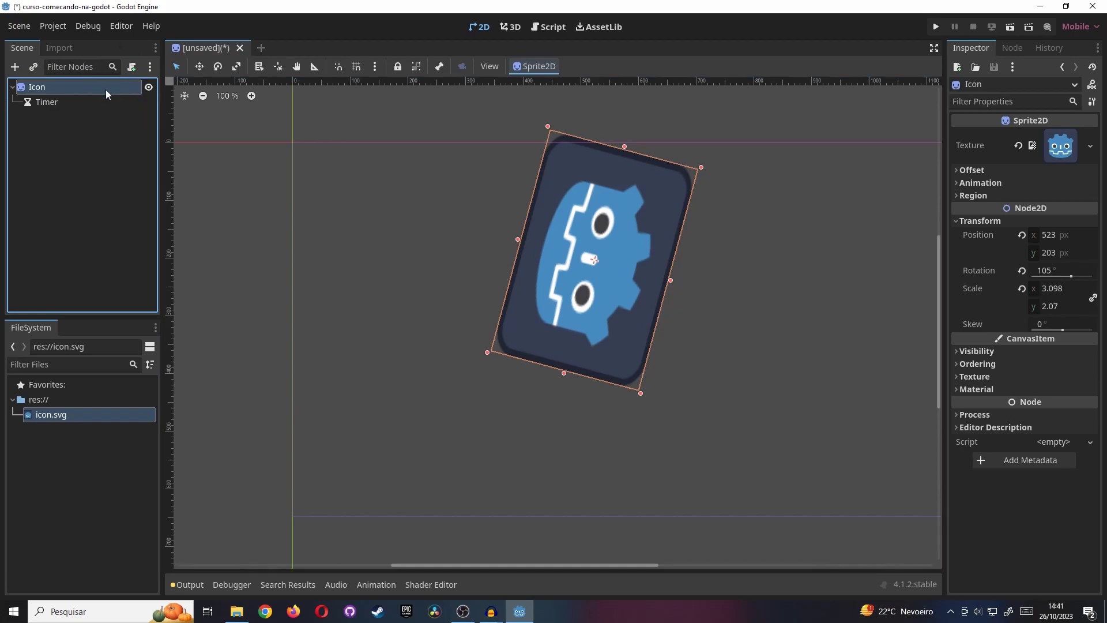
Delete the Icon root node with its Timer child and confirm the deletion
{"action": "key", "text": "Delete"}
{"action": "key", "text": "Return"}
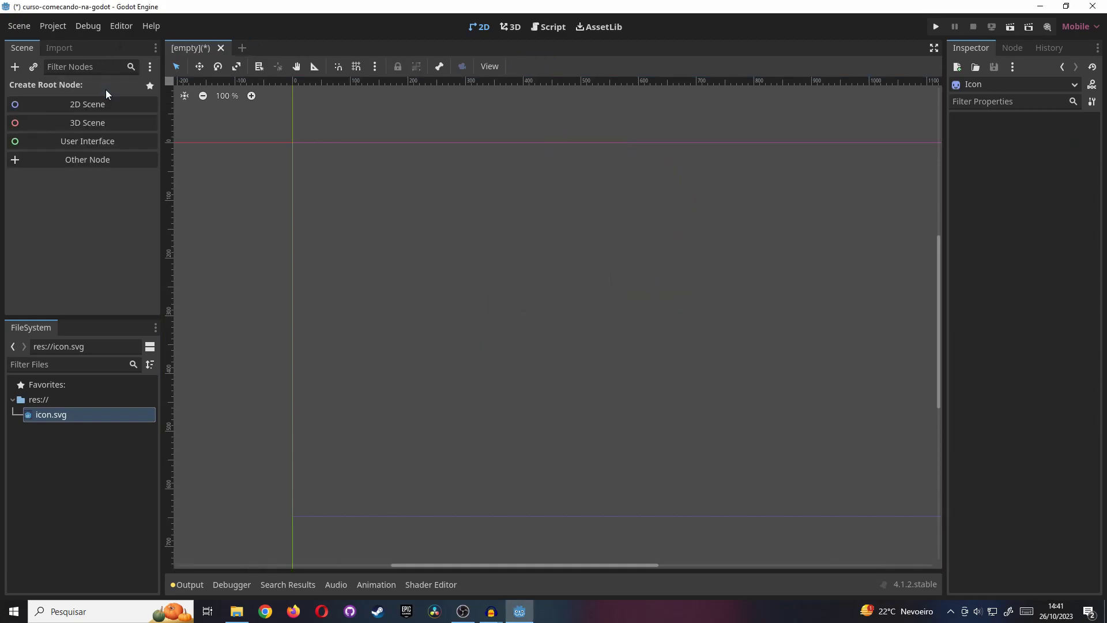